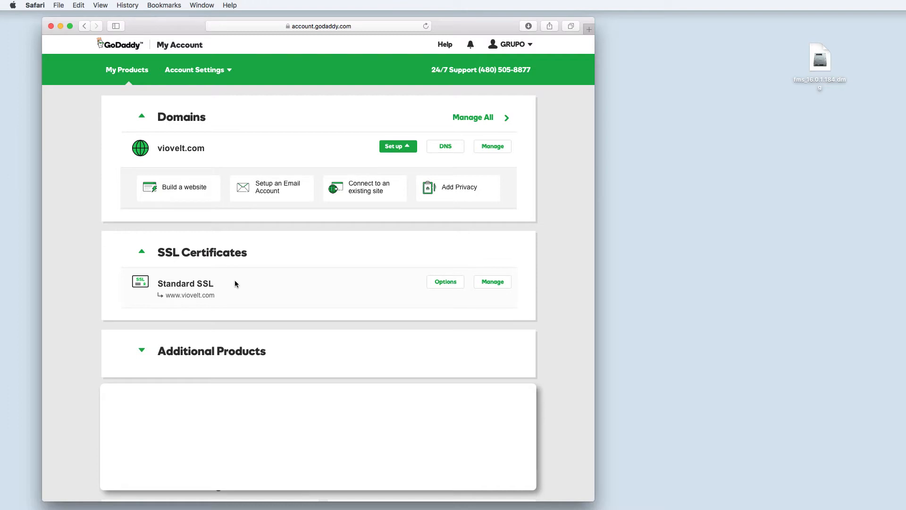
- Edit the viovelt.com A record's Points to address in GoDaddy DNS and save it
left_click(453, 150)
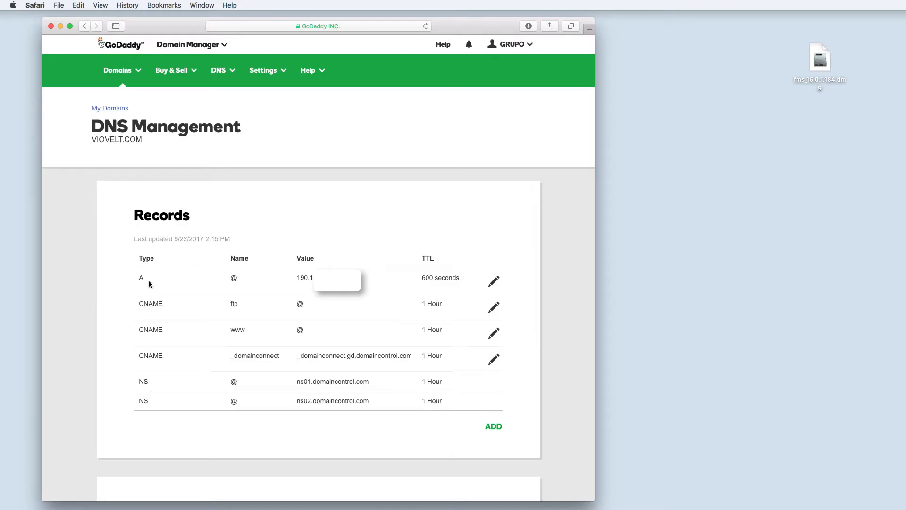
left_click(494, 282)
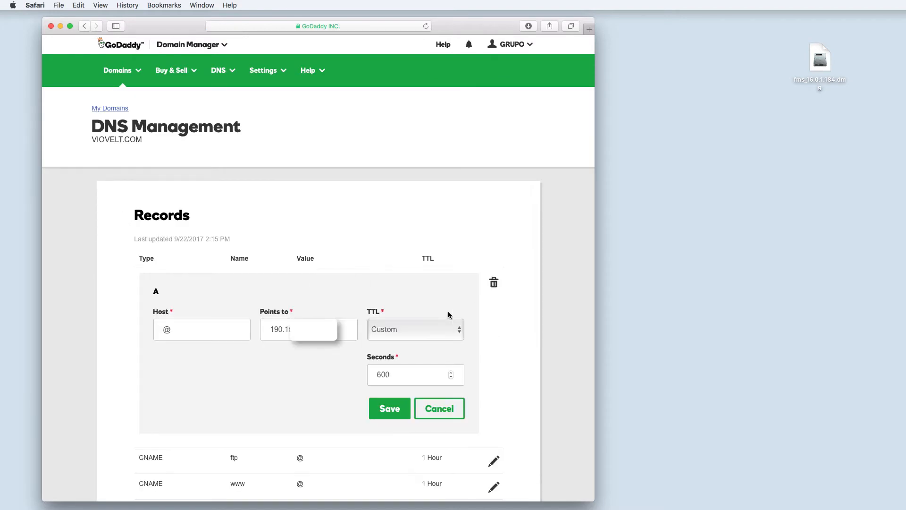
left_click_drag(265, 329, 342, 329)
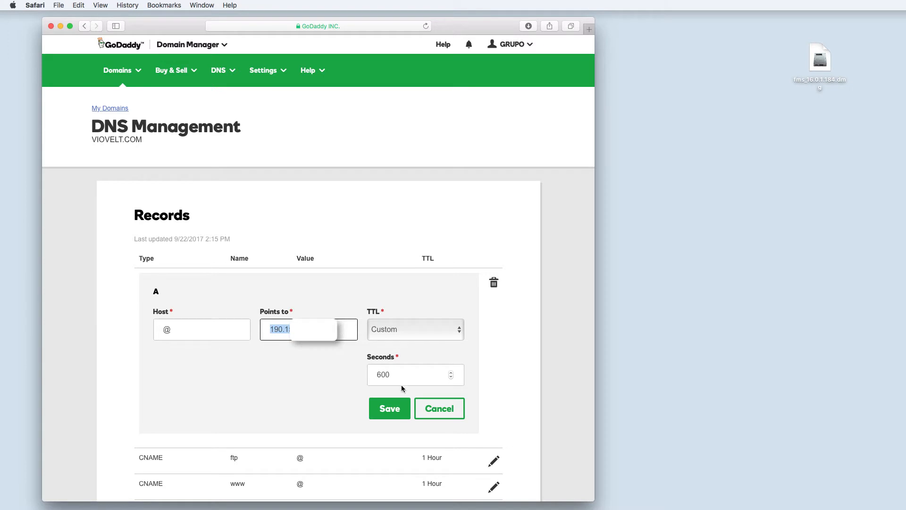
left_click(382, 412)
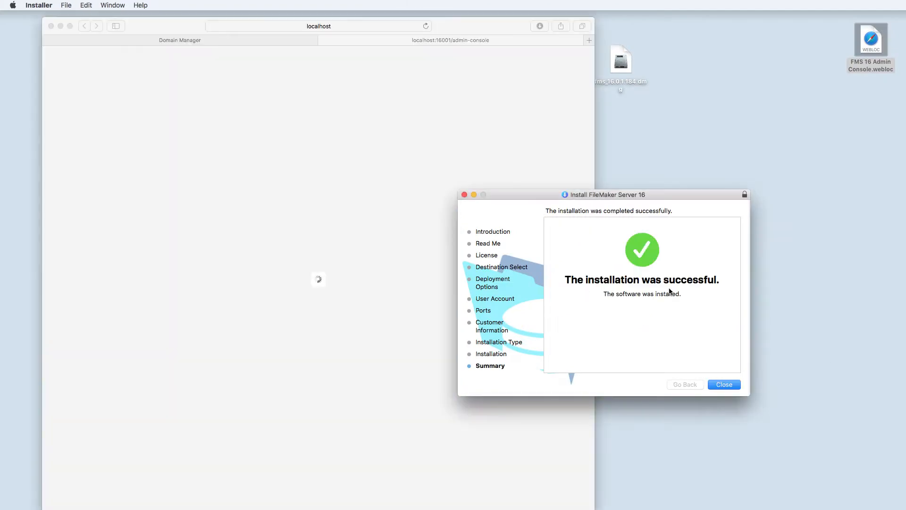
left_click(723, 384)
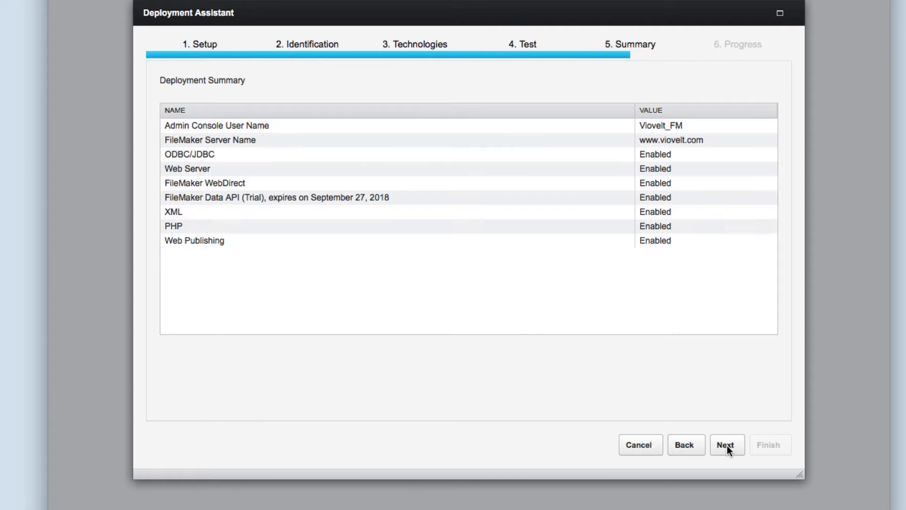
left_click(725, 445)
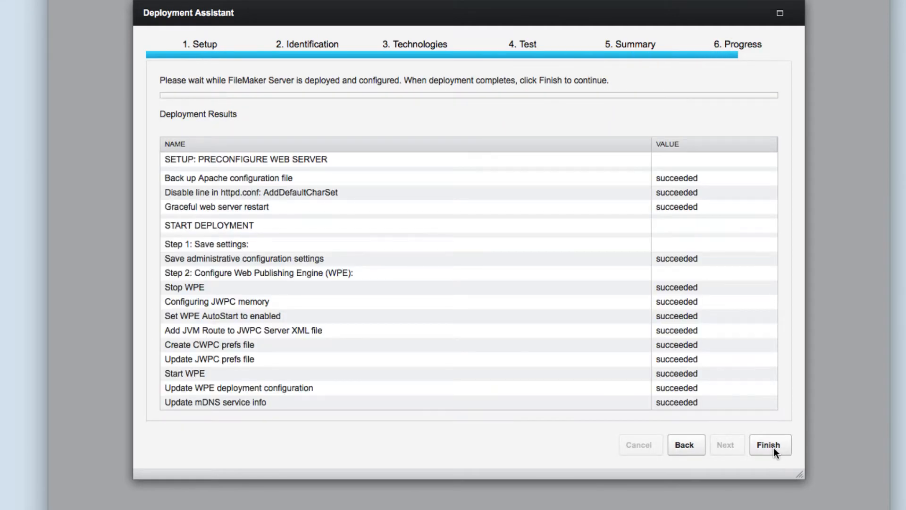
left_click(768, 445)
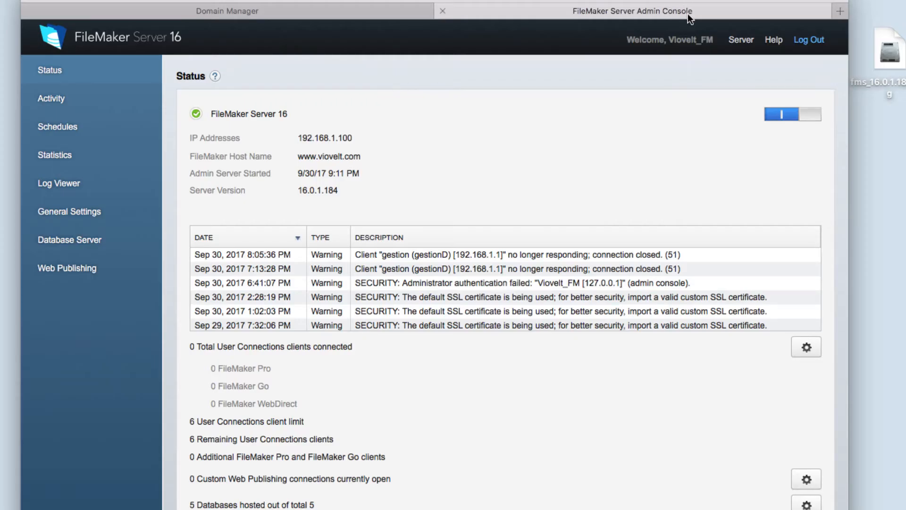
- Go to Database Server > Security in the Admin Console in a new browser tab
left_click(837, 12)
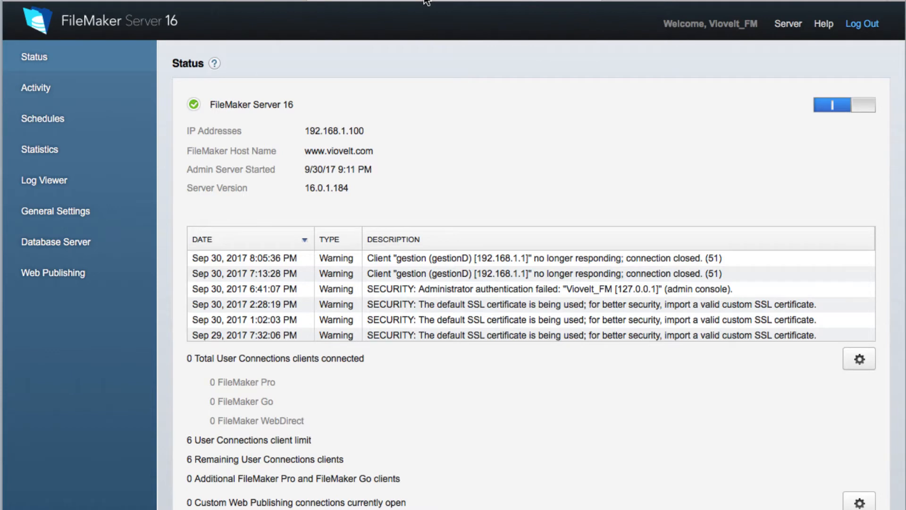
scroll(347, 289, "down", 1)
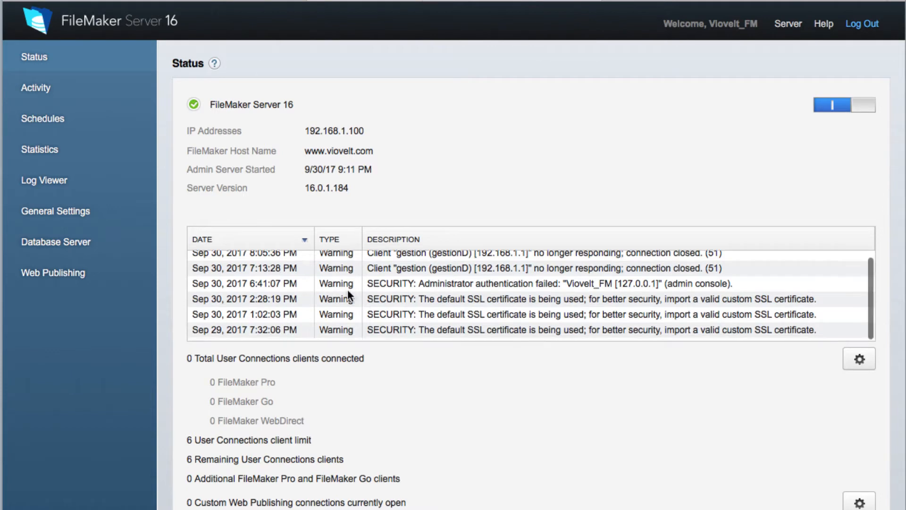
left_click(41, 245)
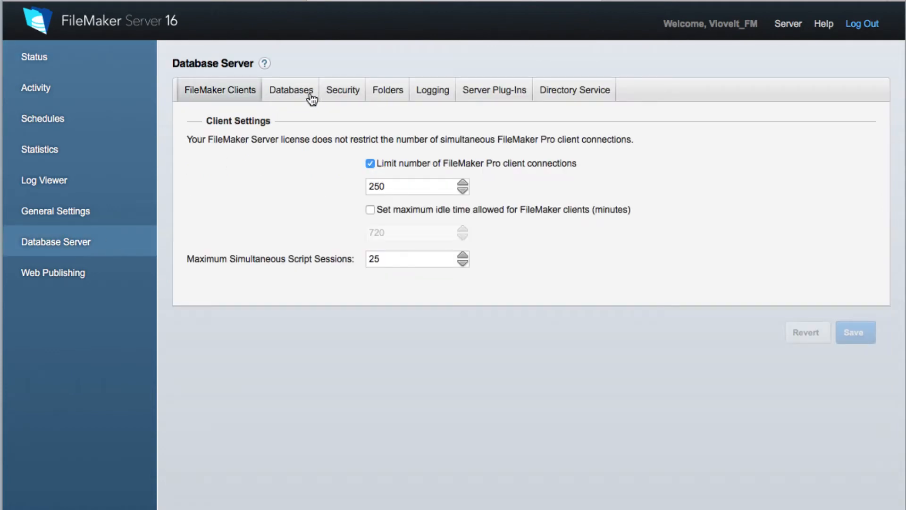
left_click(348, 89)
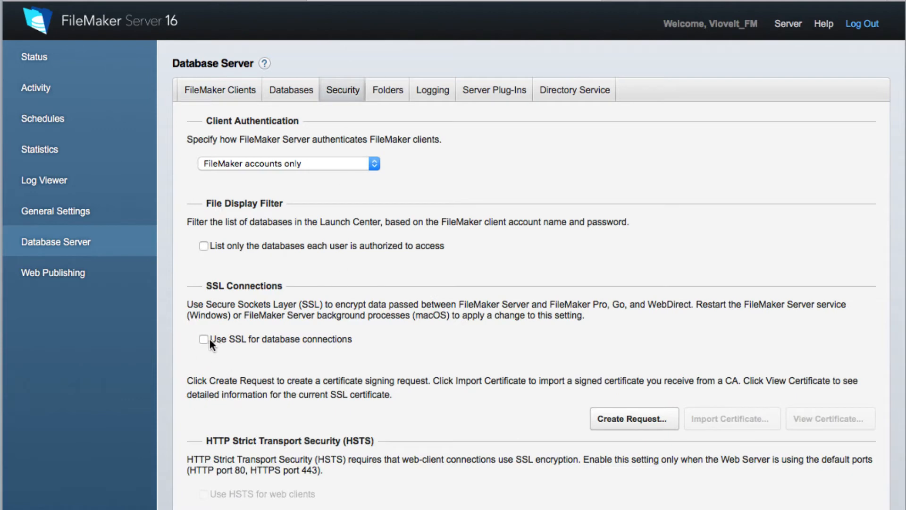
- Create a certificate signing request, download serverRequest.pem to the desktop, and close the dialog
left_click(633, 420)
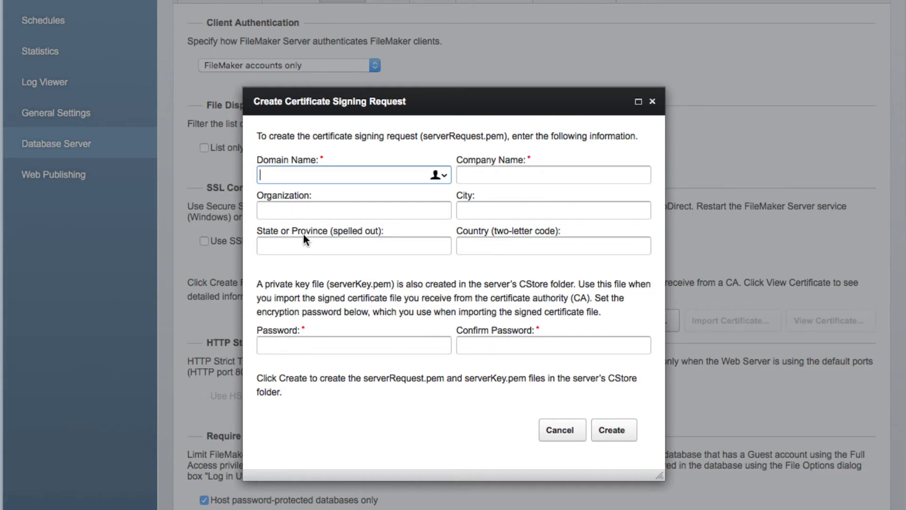
left_click(611, 429)
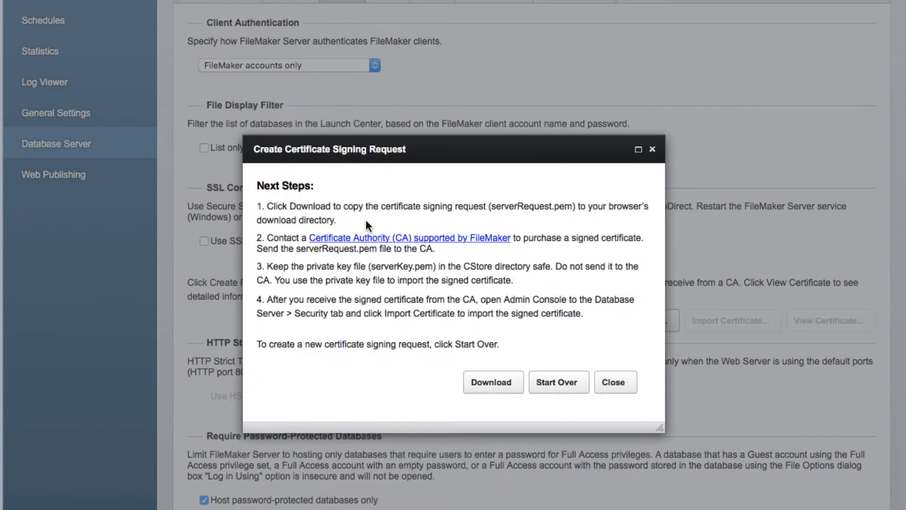
left_click(492, 381)
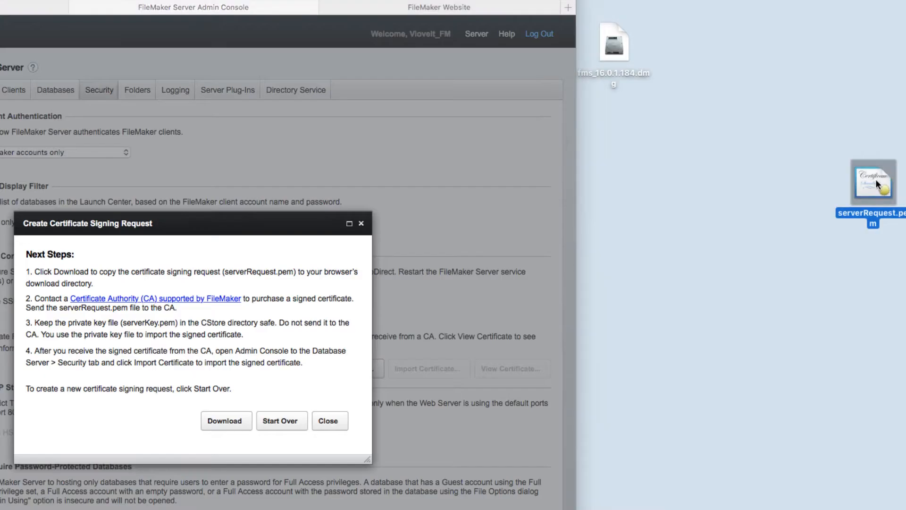
left_click_drag(876, 179, 619, 121)
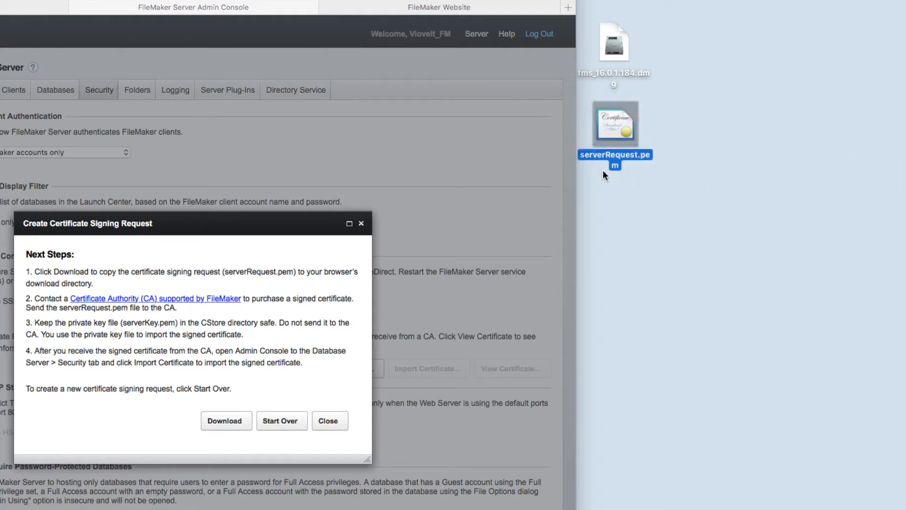
left_click(329, 421)
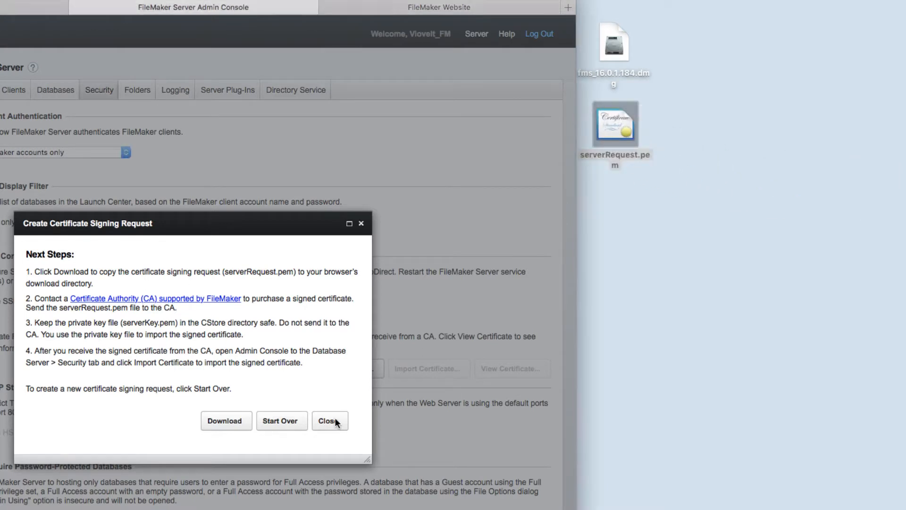
left_click(329, 421)
left_click(659, 128)
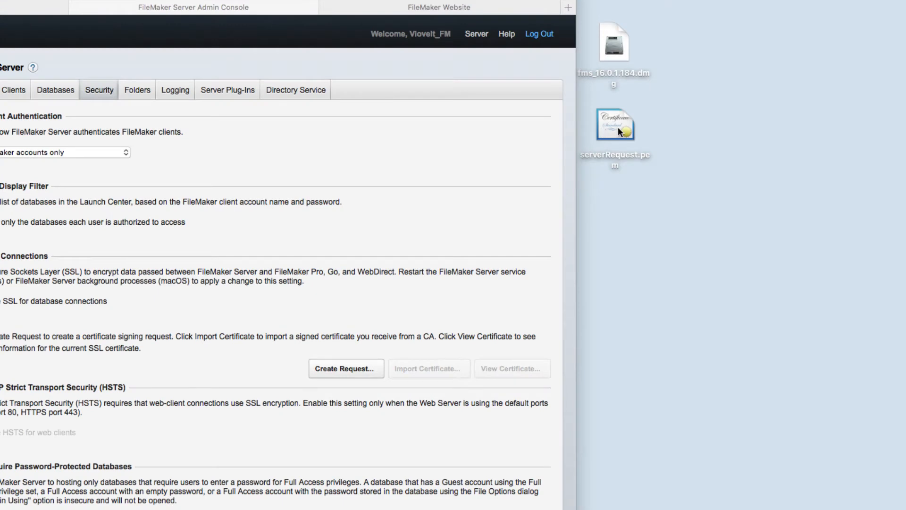
- Open serverRequest.pem in TextEdit
right_click(616, 126)
mouse_move(637, 144)
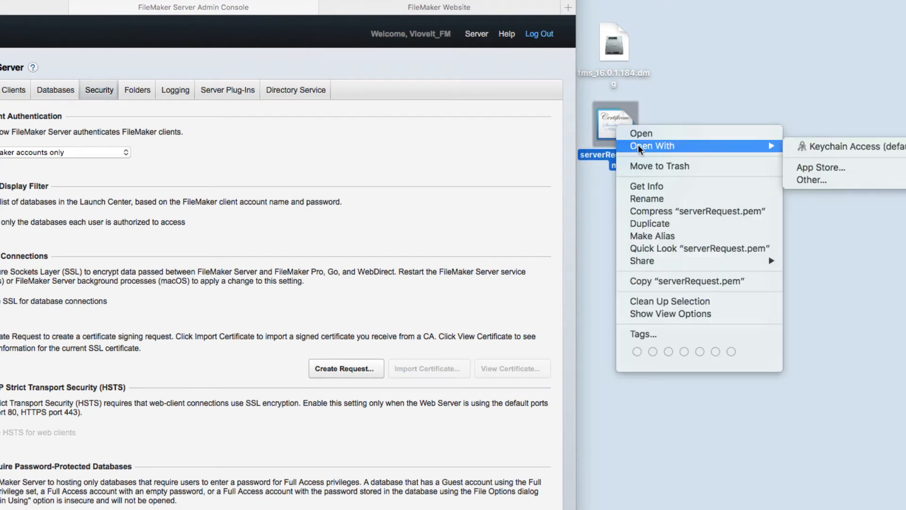
left_click(811, 180)
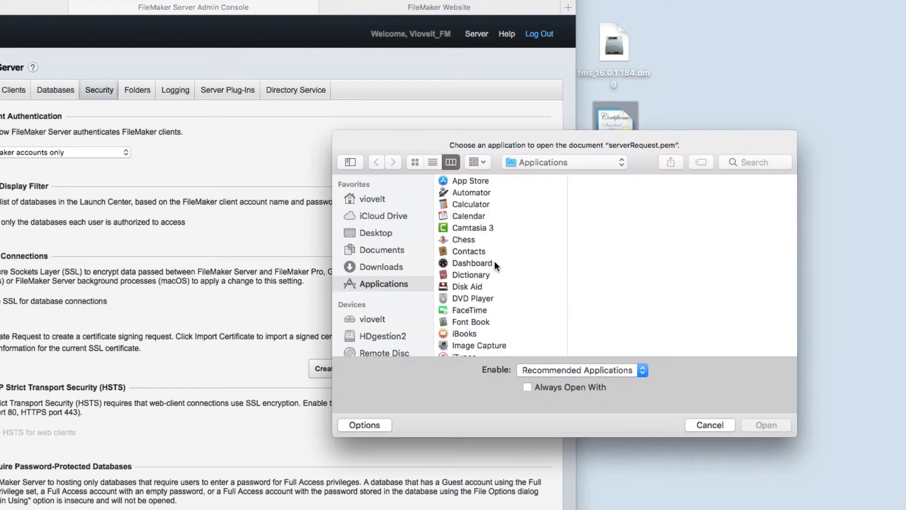
scroll(493, 260, "down", 10)
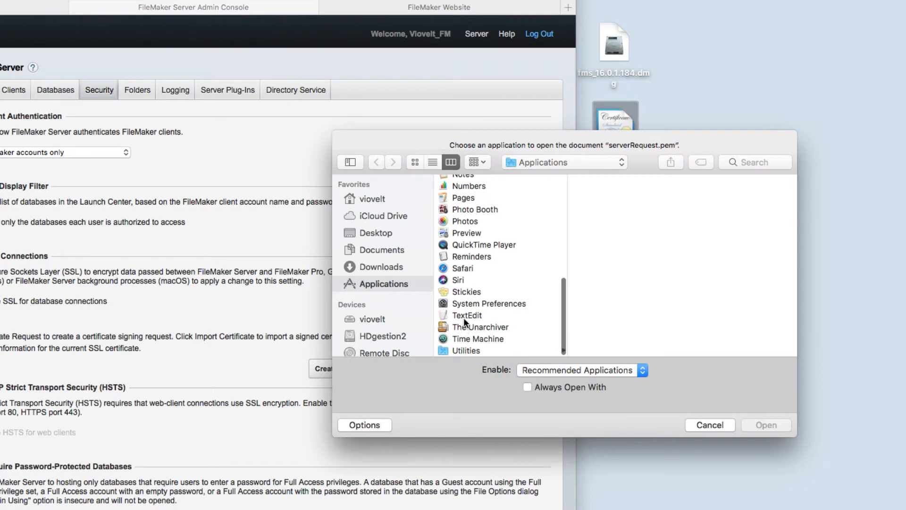
left_click(467, 315)
left_click(759, 461)
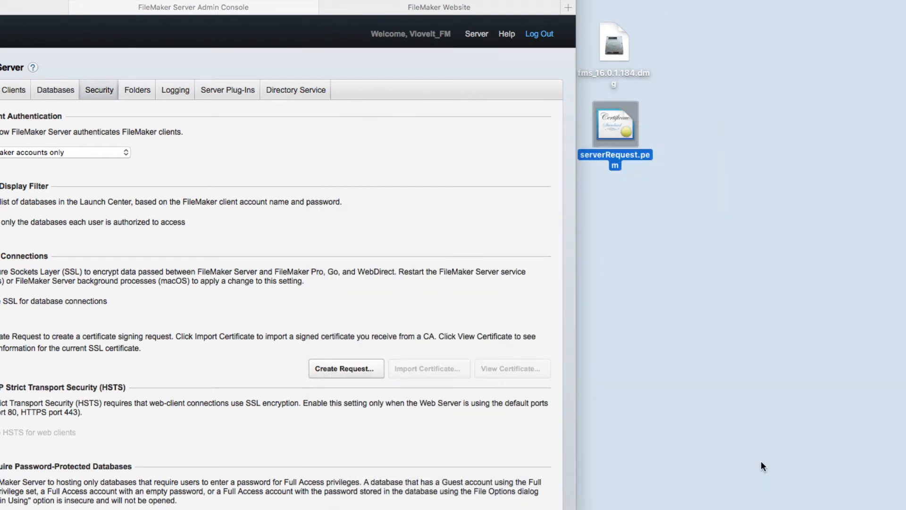
- Copy the entire certificate request text and close the TextEdit window
left_click_drag(277, 366, 90, 221)
right_click(161, 257)
left_click(103, 216)
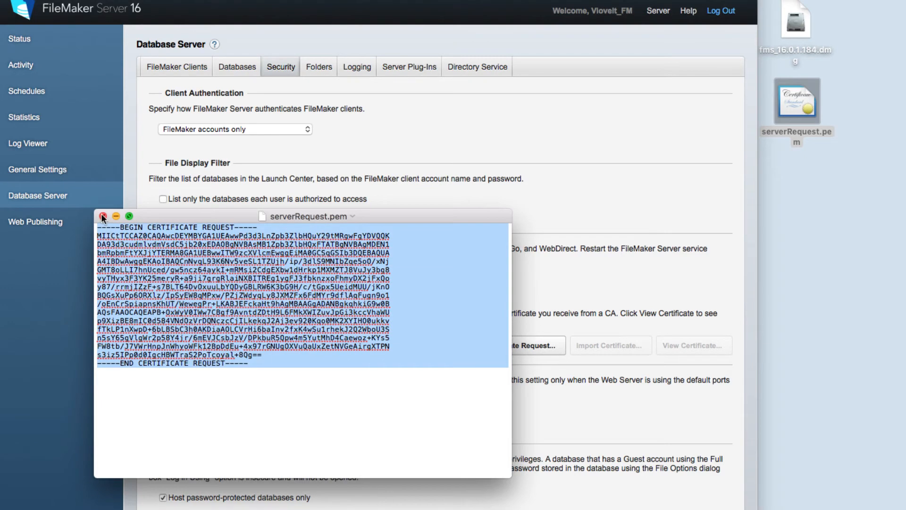
left_click(103, 216)
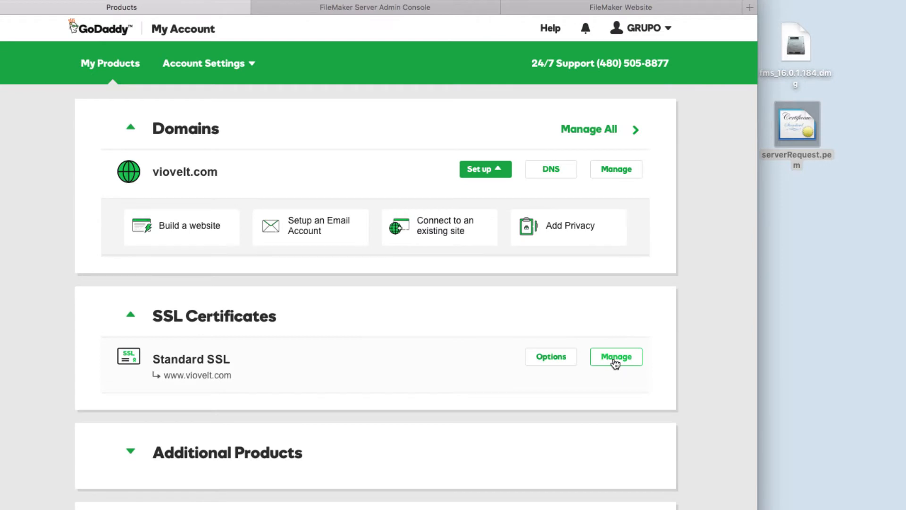
- Go to Manage > Rekey & Manage for the Standard SSL certificate and expand Re-Key certificate
left_click(614, 360)
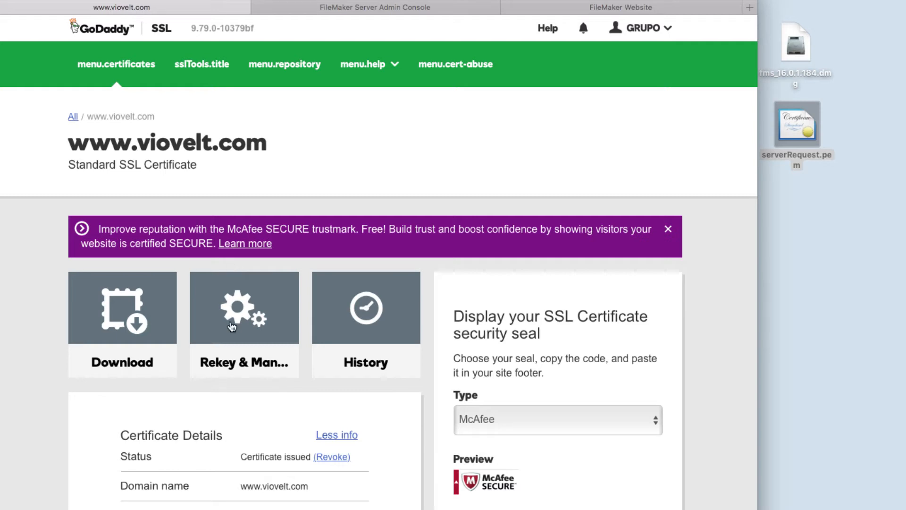
left_click(254, 308)
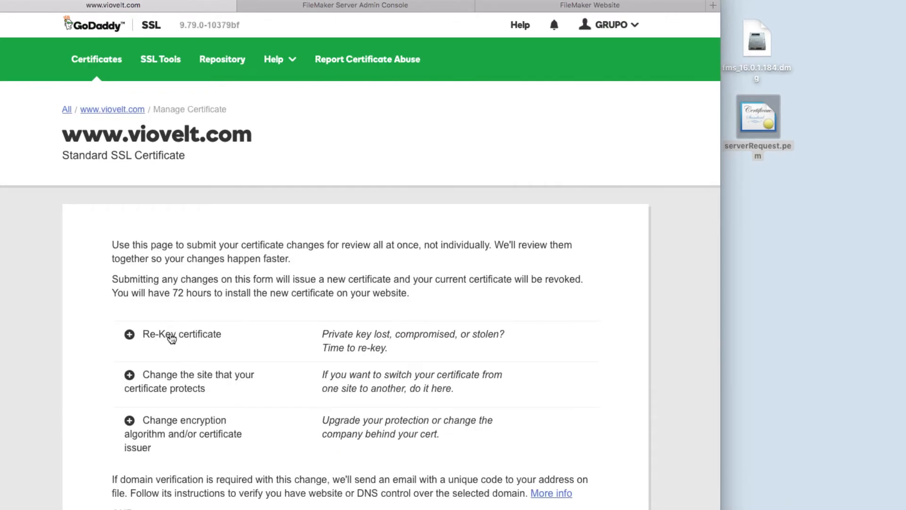
left_click(174, 354)
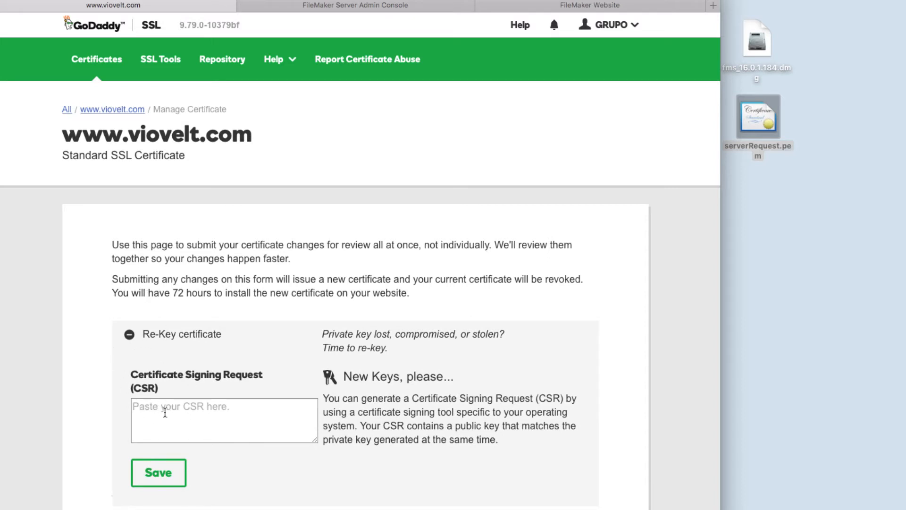
- Reopen serverRequest.pem beside the browser and copy the full certificate request text
right_click(759, 115)
left_click(702, 201)
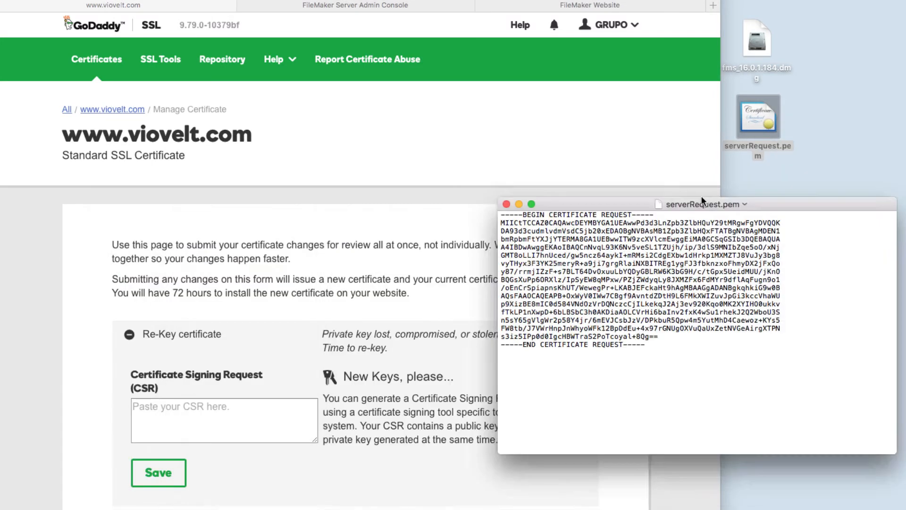
left_click_drag(702, 200, 905, 177)
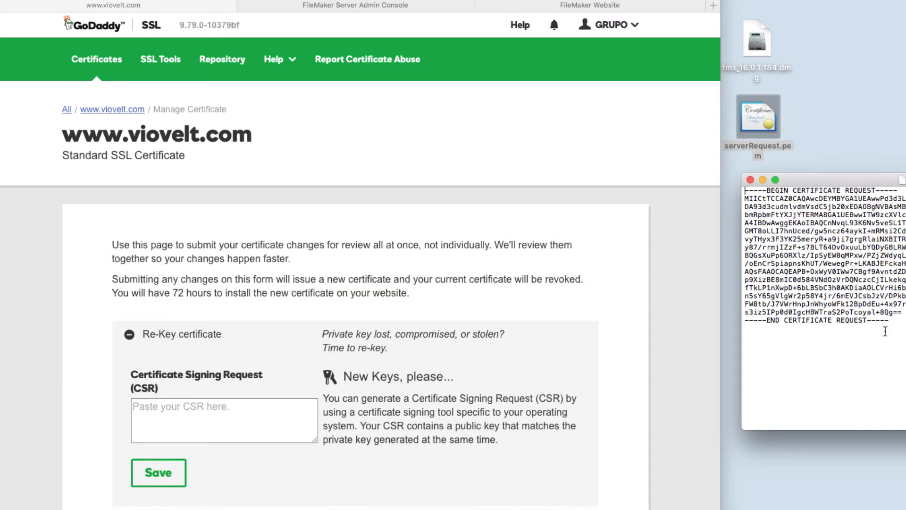
left_click_drag(902, 328, 730, 187)
right_click(843, 250)
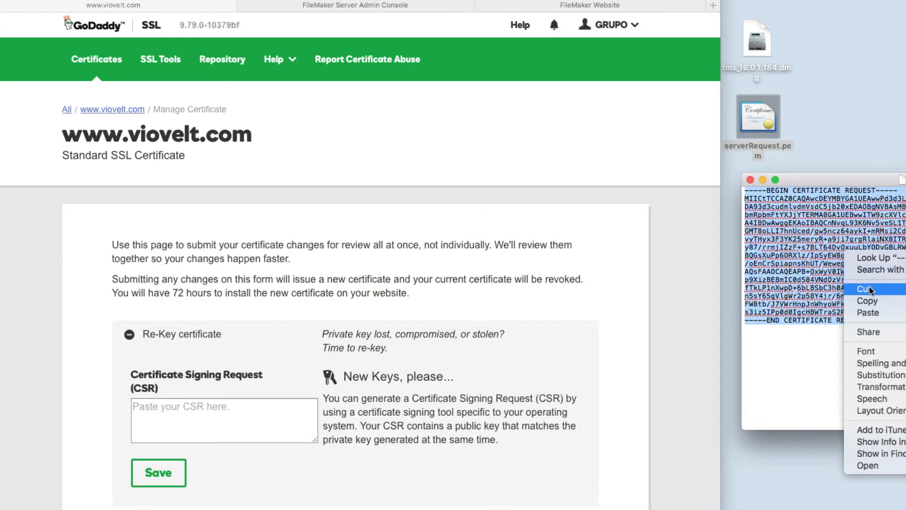
left_click(865, 300)
- Paste the request into GoDaddy's CSR field, save it, and submit all saved changes
left_click(237, 410)
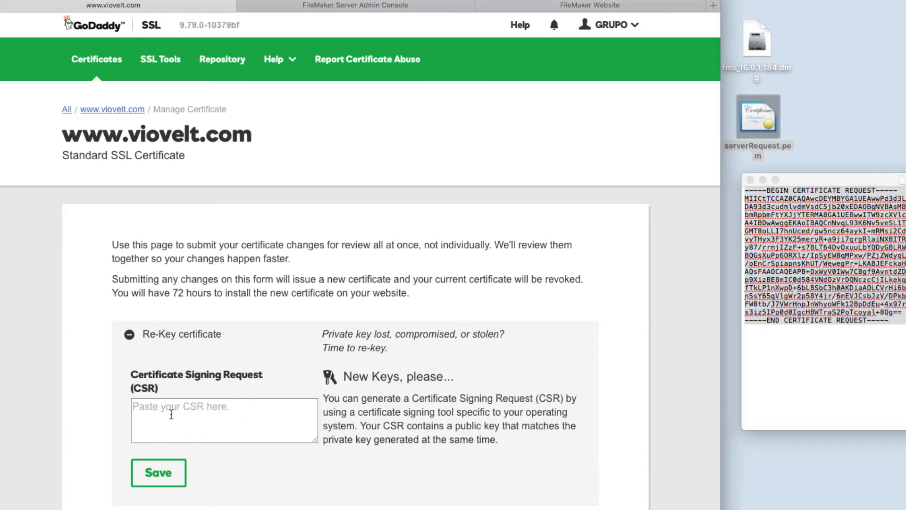
left_click(172, 413)
right_click(171, 414)
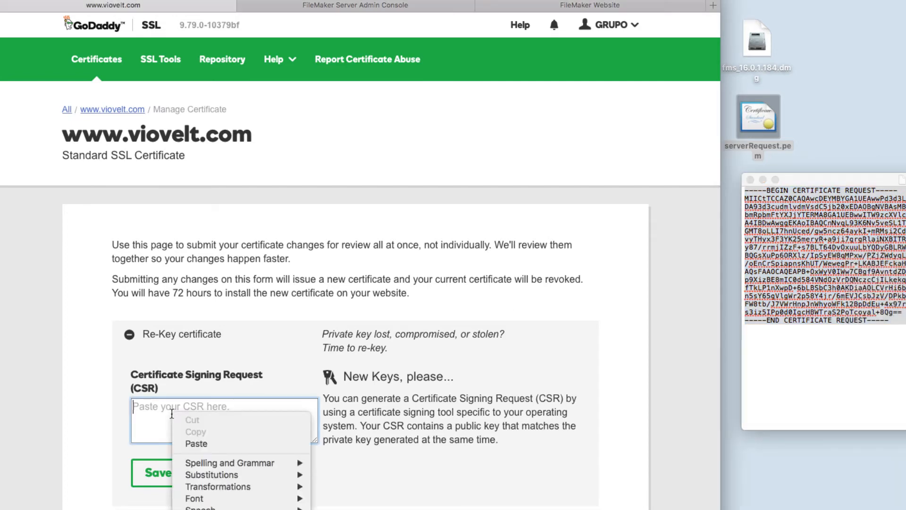
left_click(198, 444)
scroll(203, 442, "down", 1)
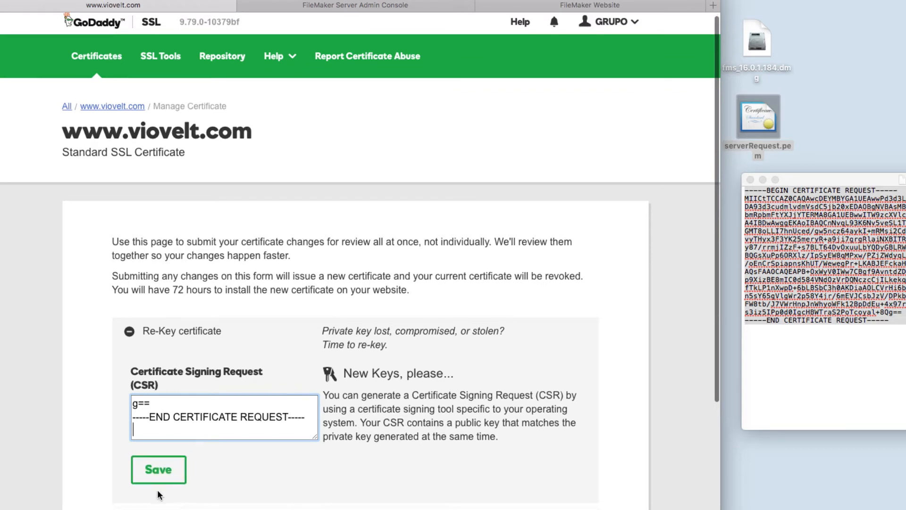
left_click(158, 474)
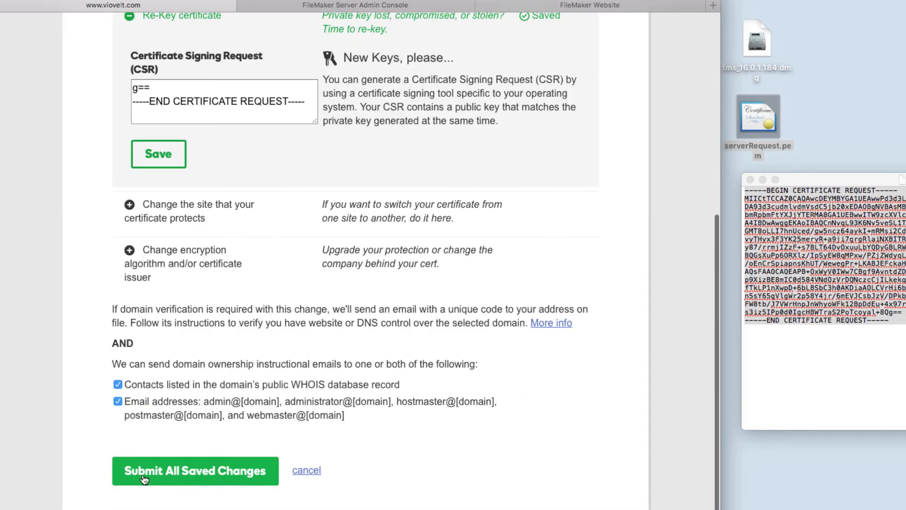
left_click(173, 471)
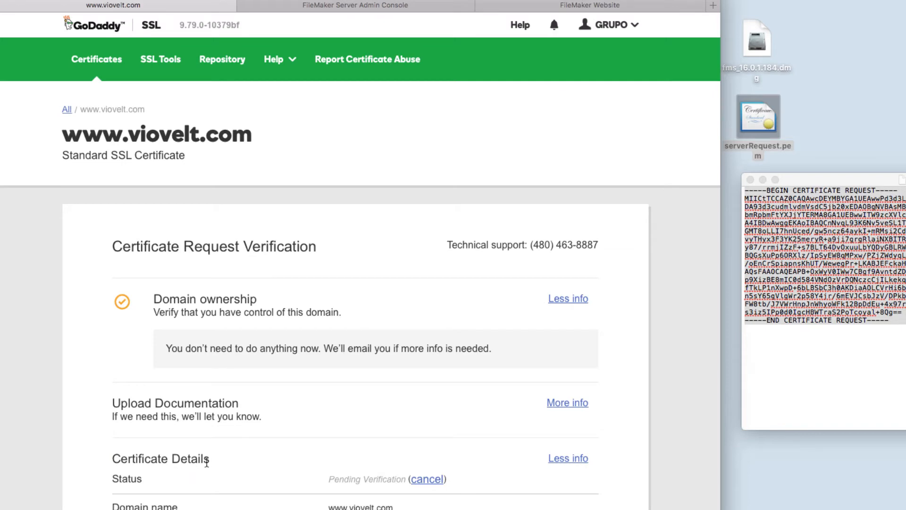
scroll(207, 461, "down", 1)
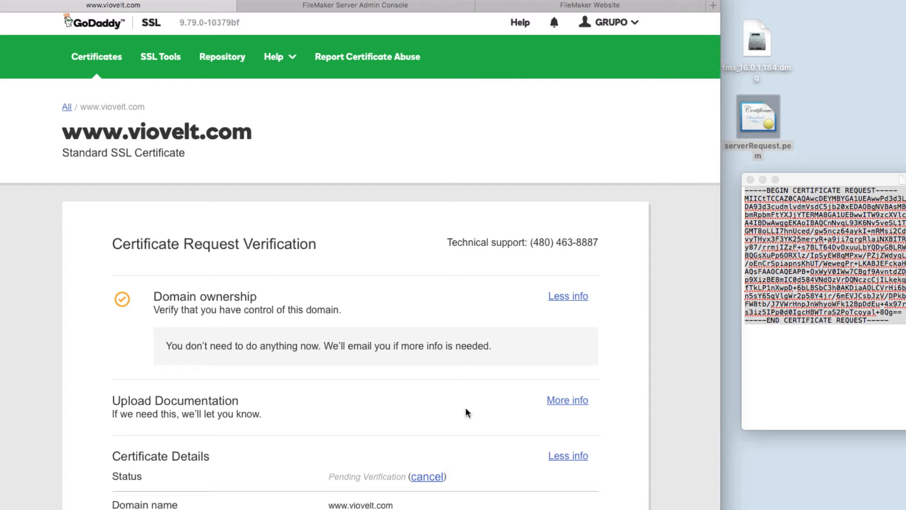
scroll(460, 455, "down", 2)
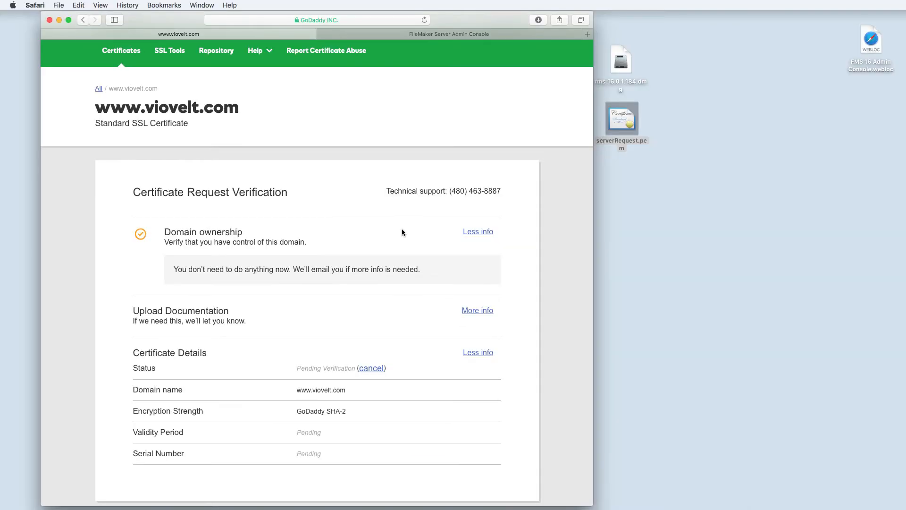
left_click(422, 20)
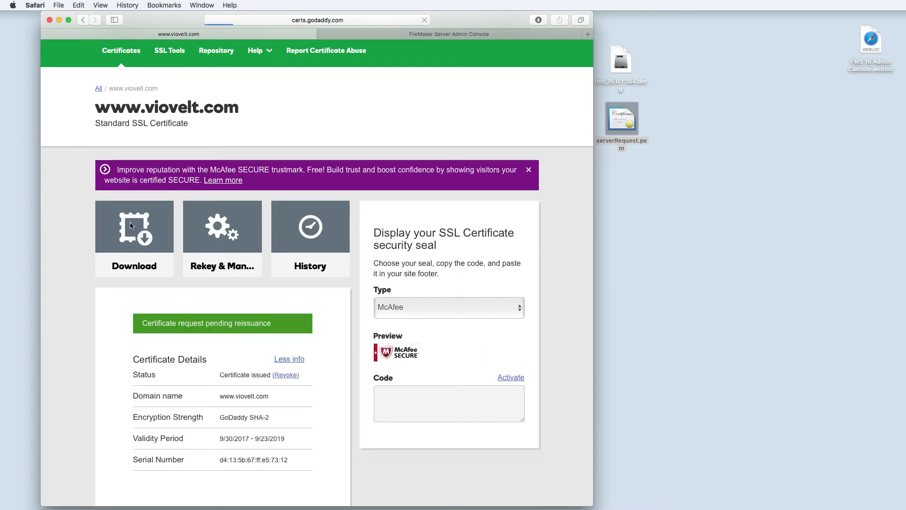
- Download the certificate zip file with server type Other, then select the new viovelt folder
left_click(132, 234)
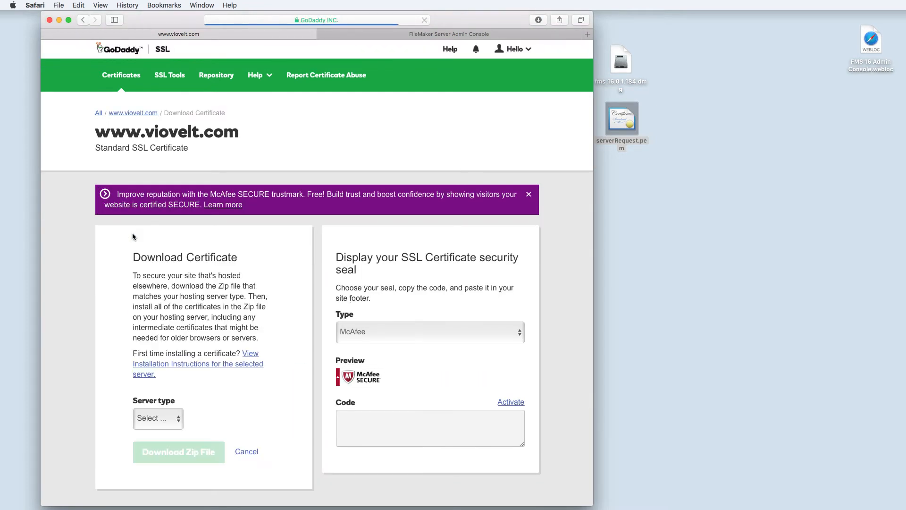
scroll(108, 293, "down", 2)
scroll(105, 292, "down", 2)
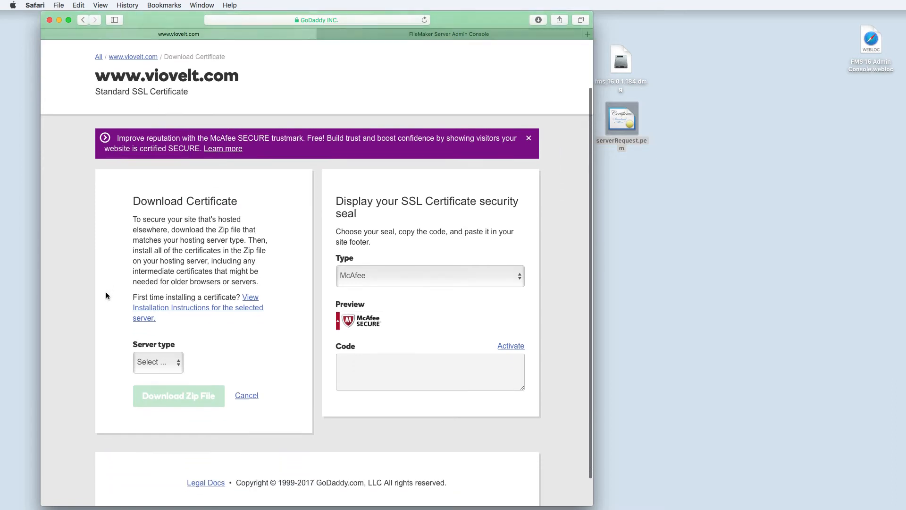
left_click(161, 330)
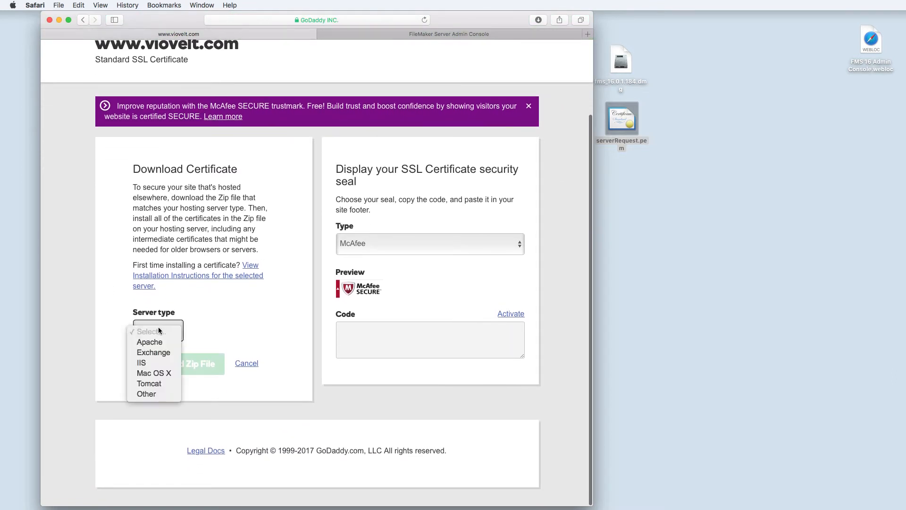
left_click(144, 394)
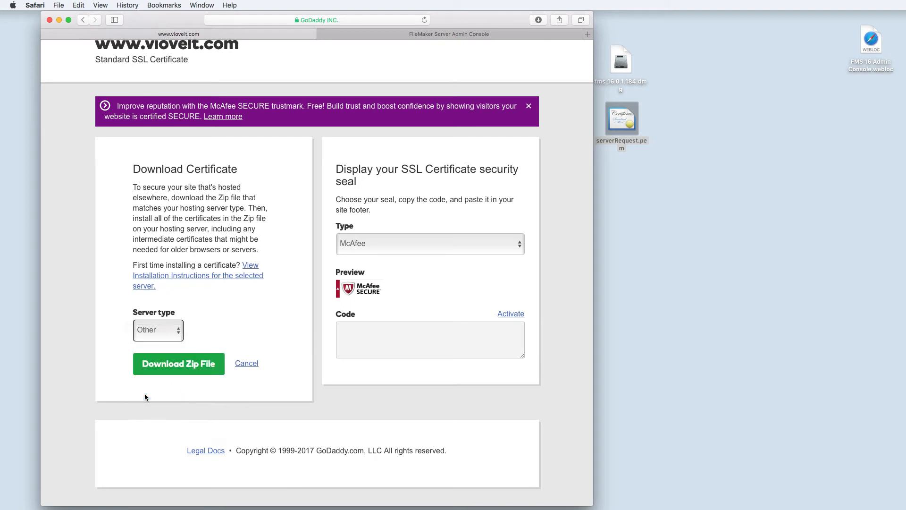
left_click(168, 368)
left_click(626, 171)
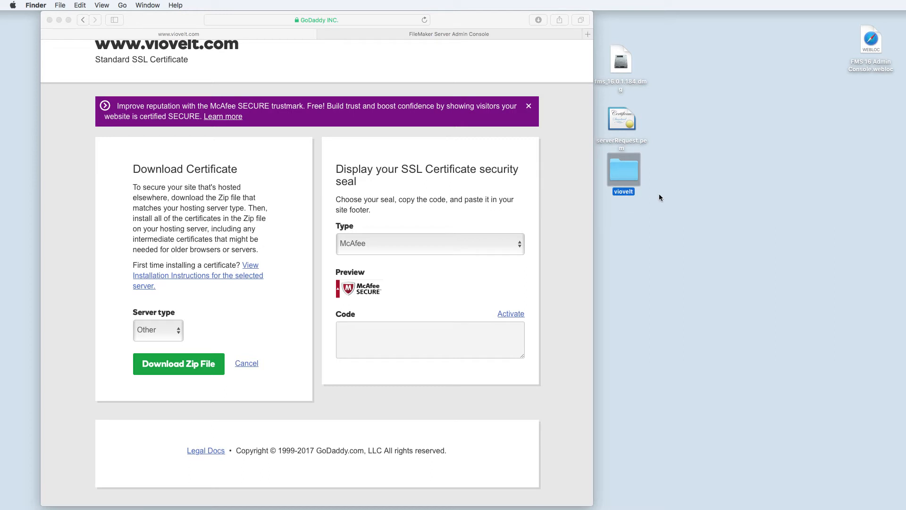
- Open the viovelt folder, move its window to the lower right, and return to the Admin Console
double_click(616, 175)
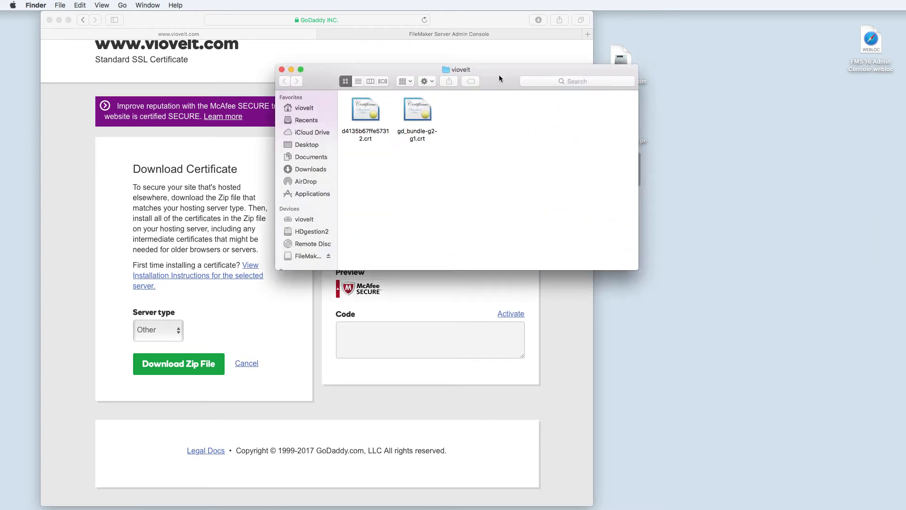
left_click_drag(500, 79, 592, 205)
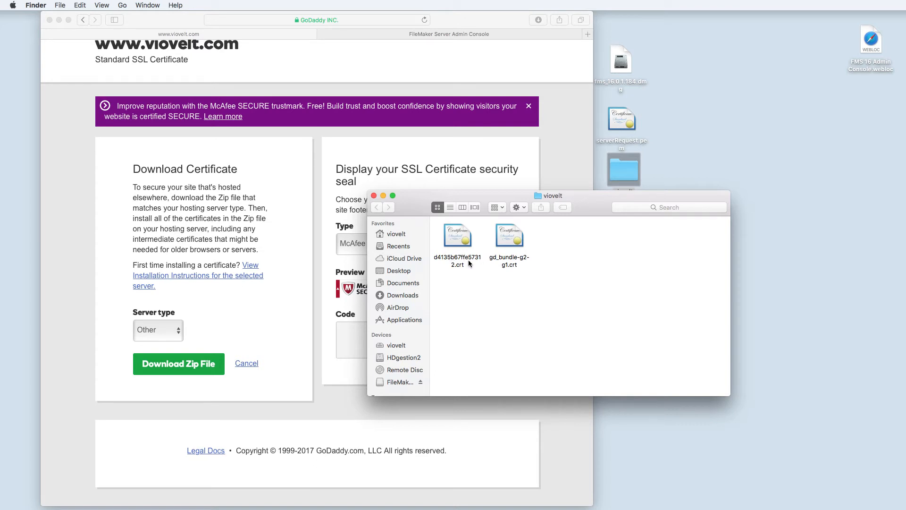
left_click_drag(587, 203, 790, 246)
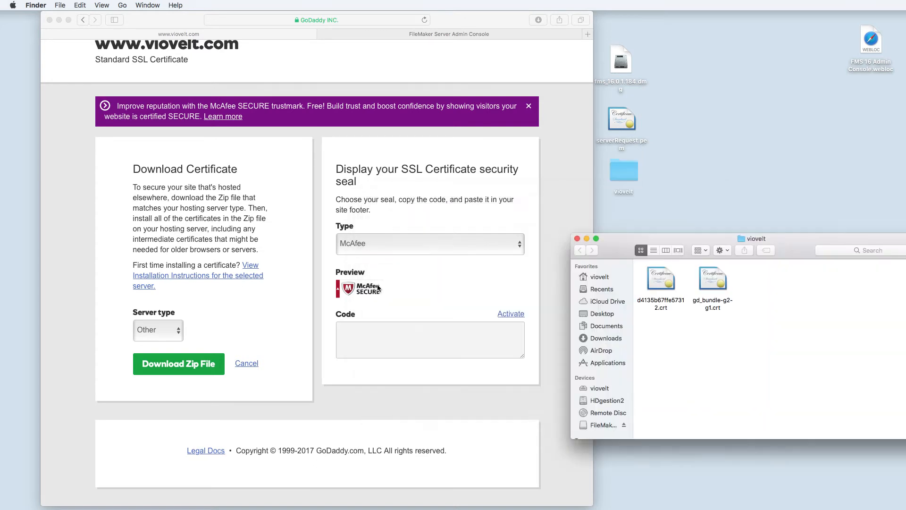
left_click(410, 36)
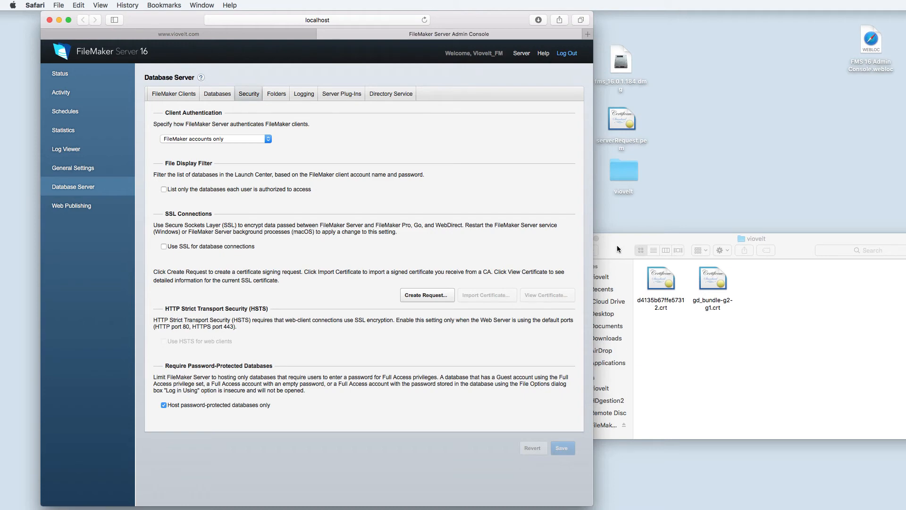
- Turn on Use SSL for database connections under Database Server Security and save
left_click_drag(616, 245, 649, 244)
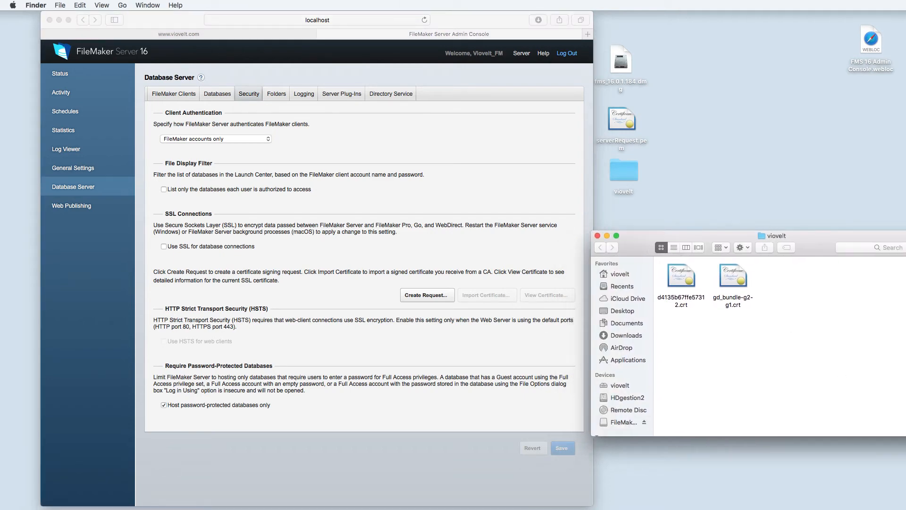
left_click_drag(905, 435, 861, 434)
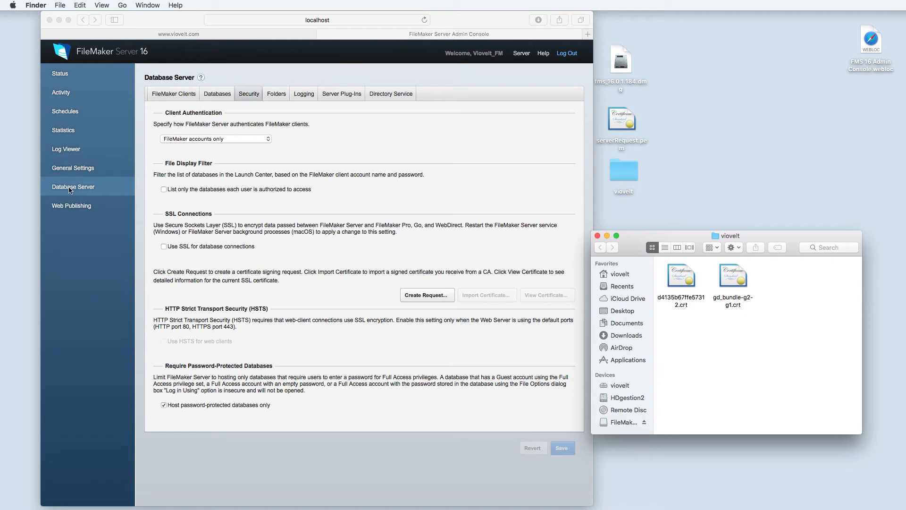
left_click(165, 249)
left_click(164, 247)
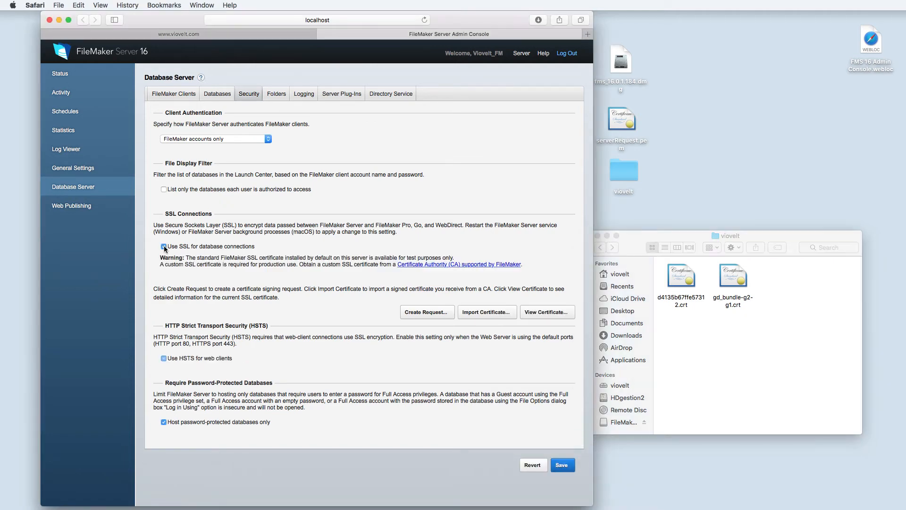
left_click(561, 465)
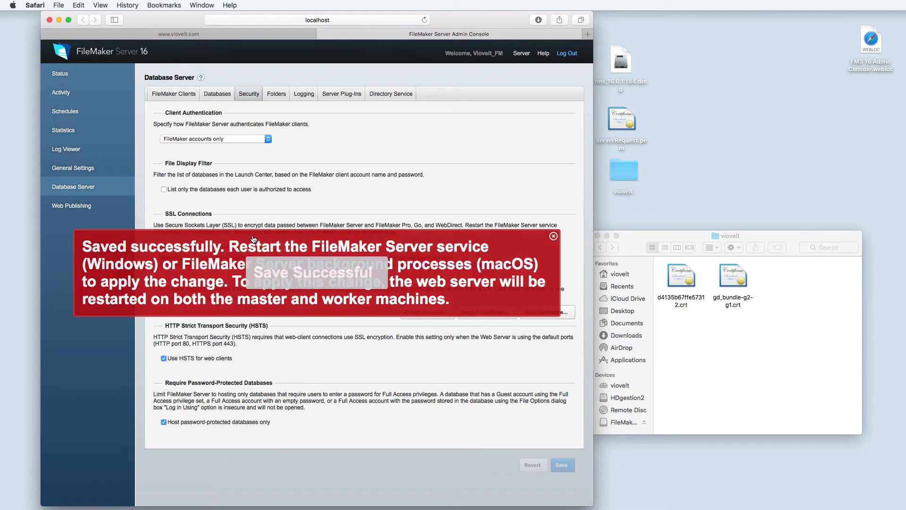
- Dismiss the saved confirmation, check the Status page, then return to Database Server settings
left_click(553, 237)
left_click(58, 80)
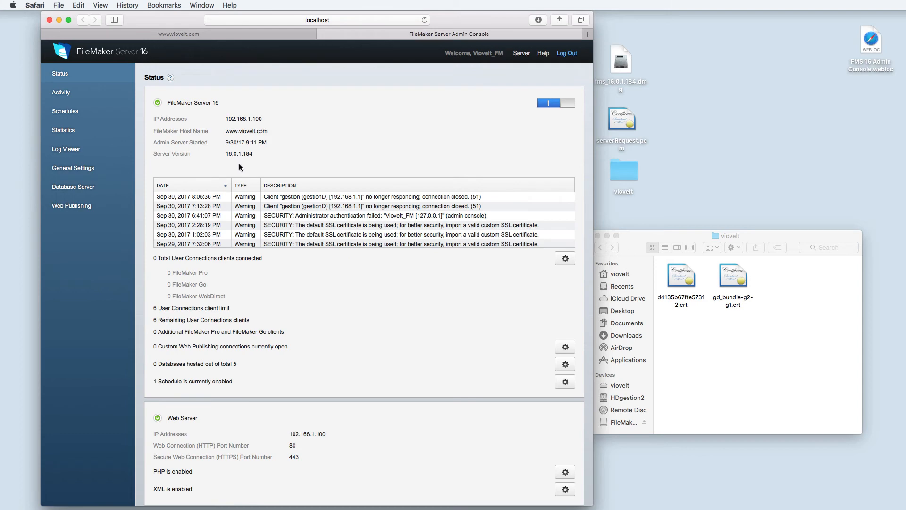
left_click(68, 189)
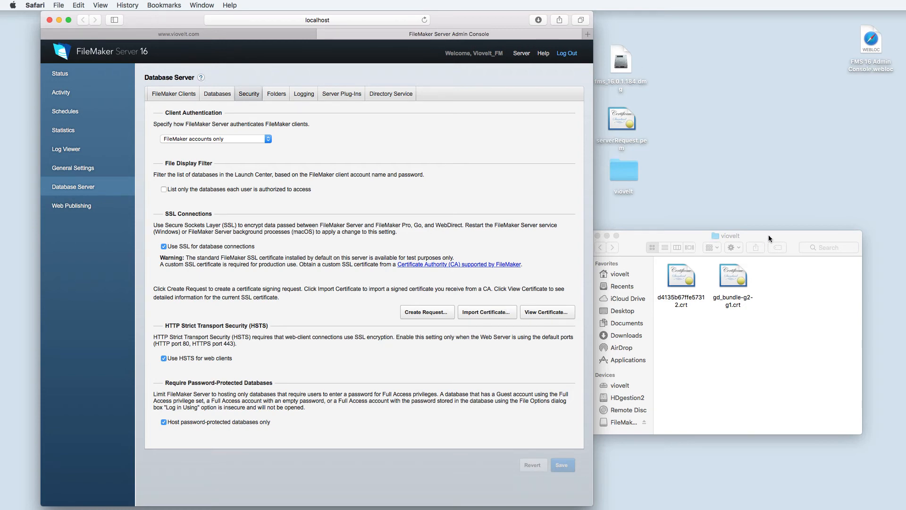
- Open HDgestion2 > Library > FileMaker Server > CStore in Finder
left_click_drag(768, 234, 528, 205)
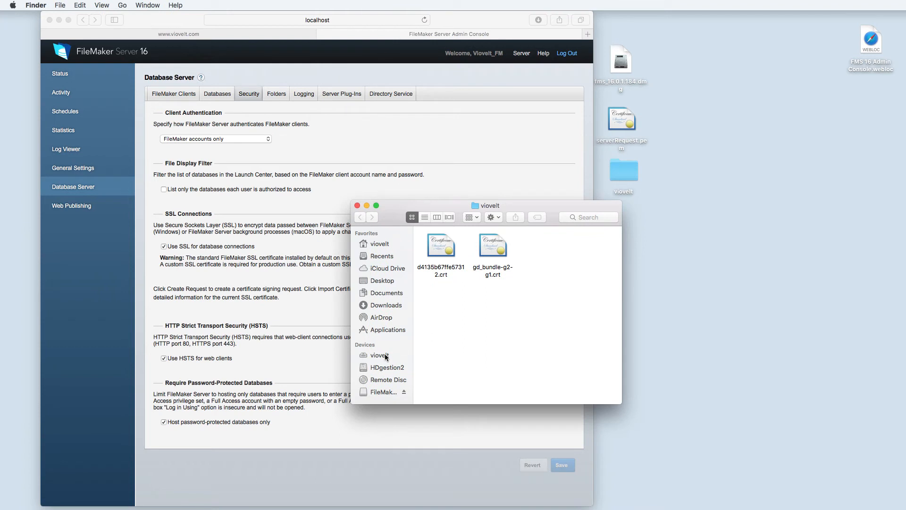
scroll(385, 352, "down", 3)
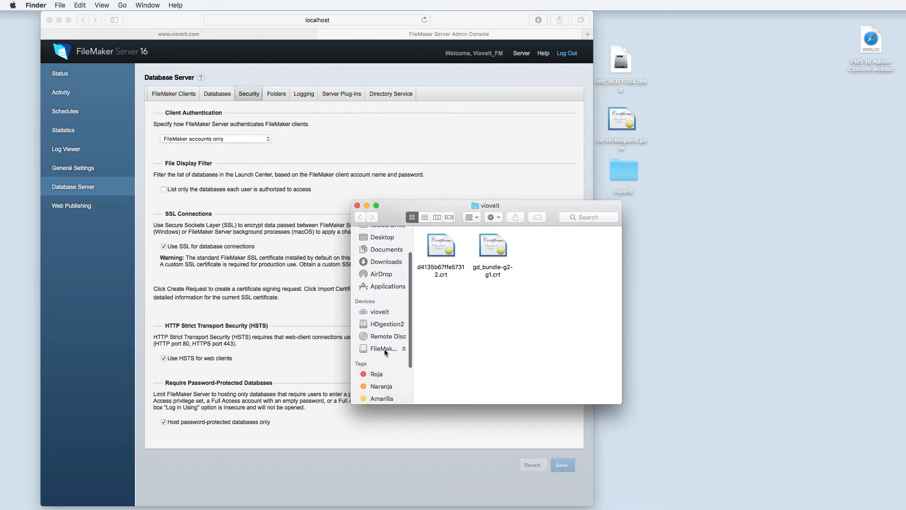
left_click(374, 324)
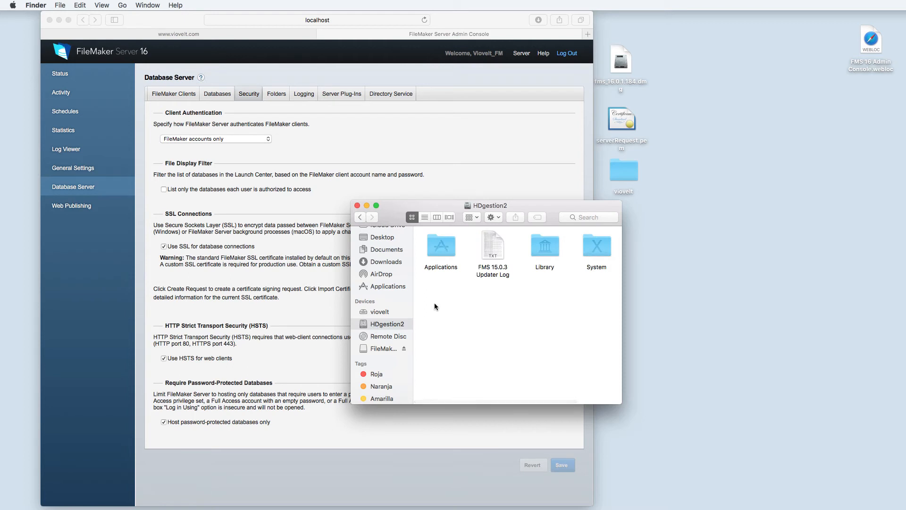
double_click(542, 252)
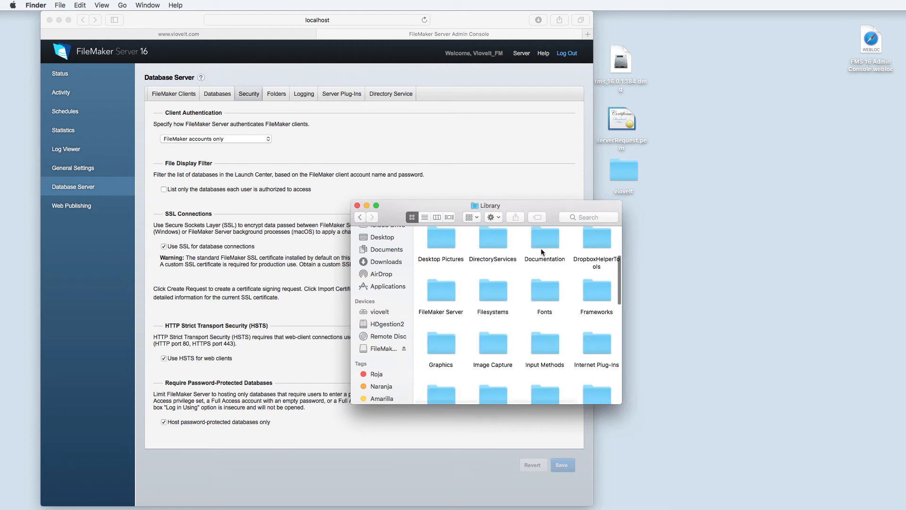
scroll(512, 317, "down", 3)
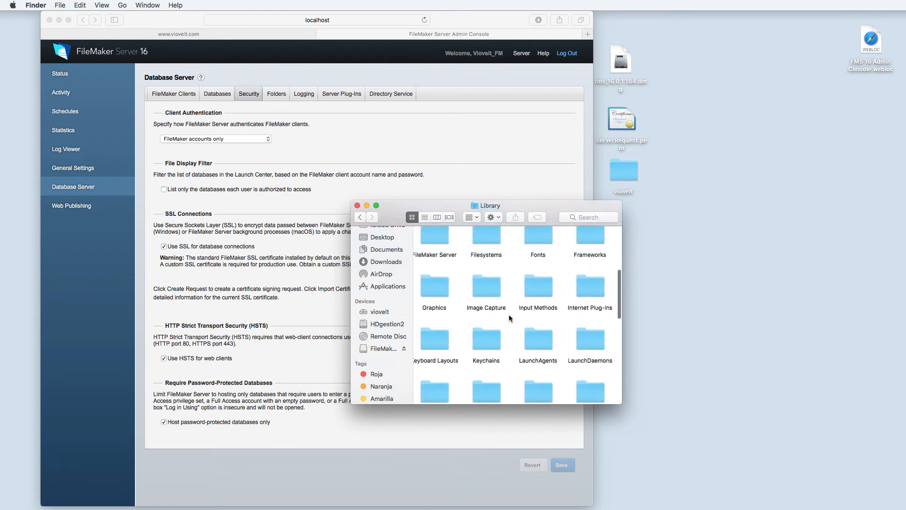
scroll(495, 316, "up", 2)
double_click(438, 274)
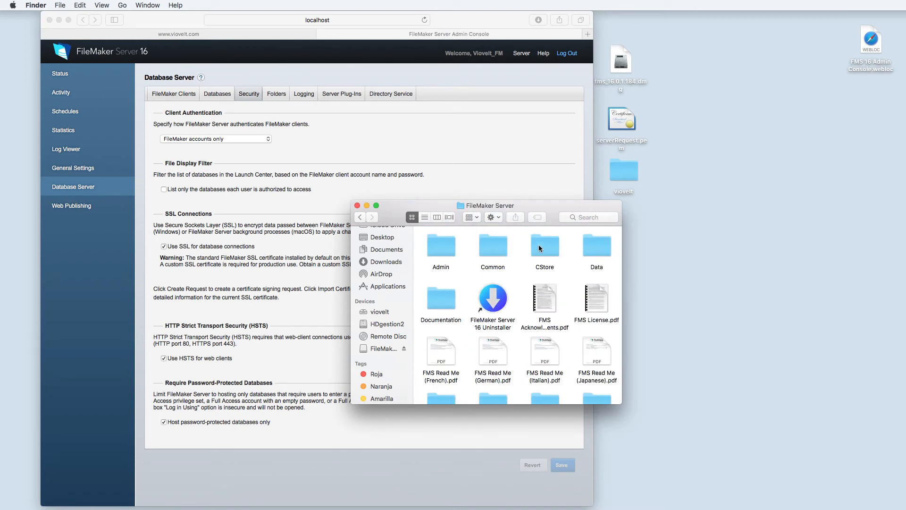
left_click(547, 250)
double_click(546, 250)
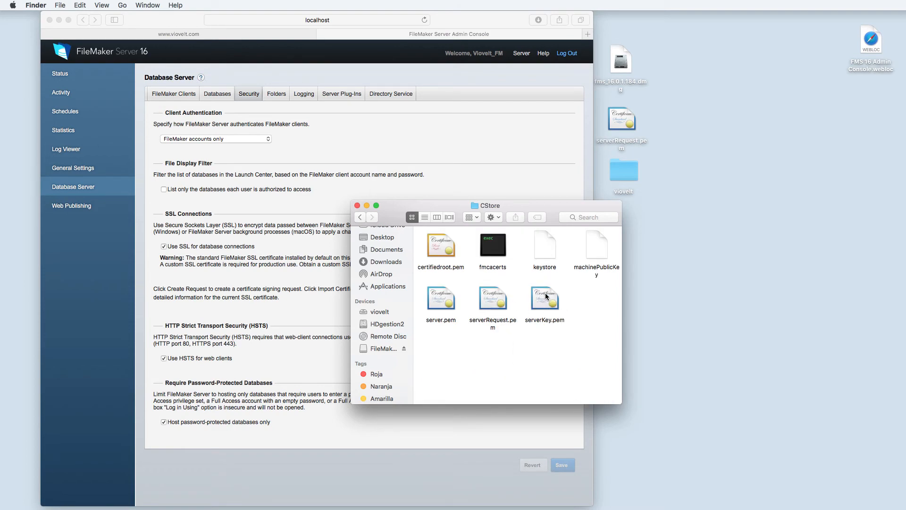
- Move the CStore window right and open the viovelt folder at the top right
left_click_drag(552, 206, 795, 224)
left_click(623, 169)
double_click(623, 167)
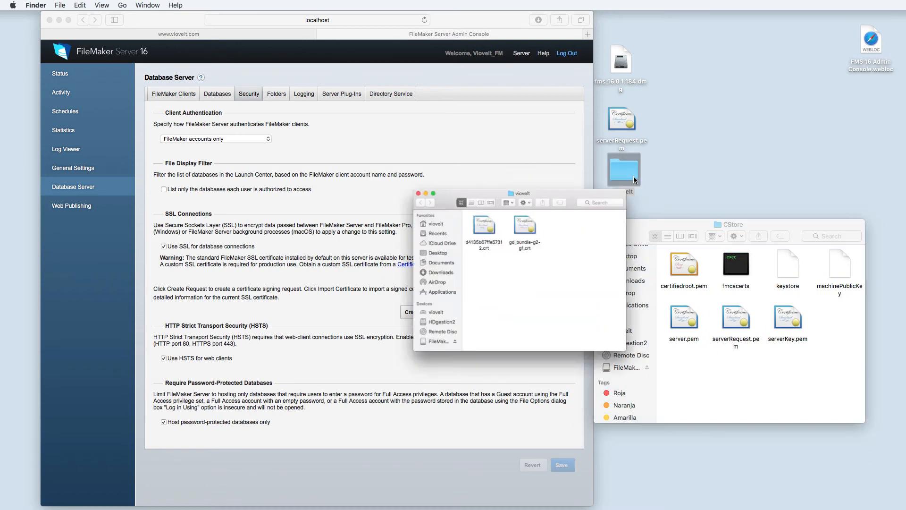
left_click_drag(548, 204, 794, 35)
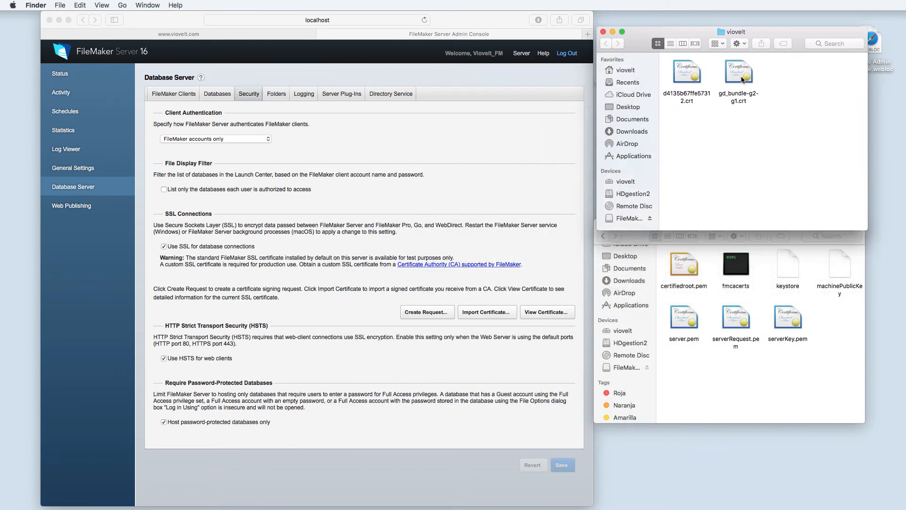
- Start Import Certificate and choose Desktop/viovelt/d4135b67ffe57312.crt as the signed certificate
left_click(482, 314)
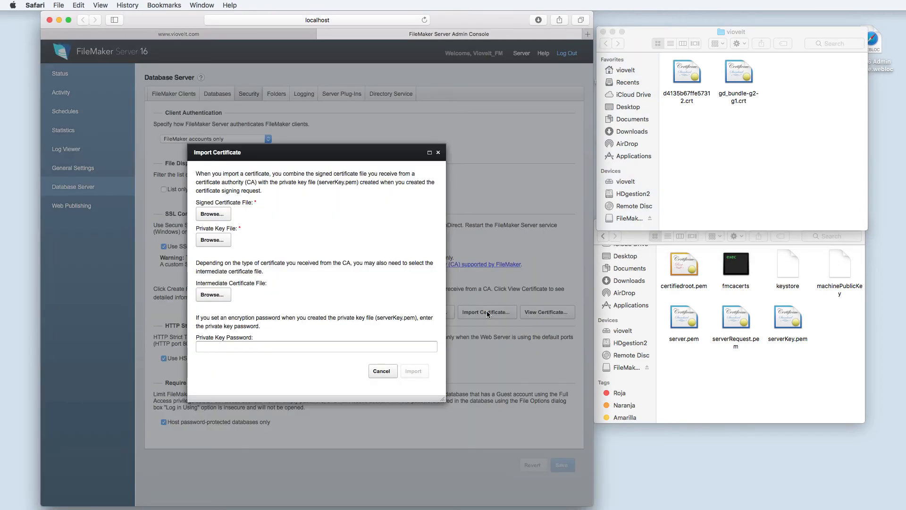
left_click_drag(329, 151, 484, 31)
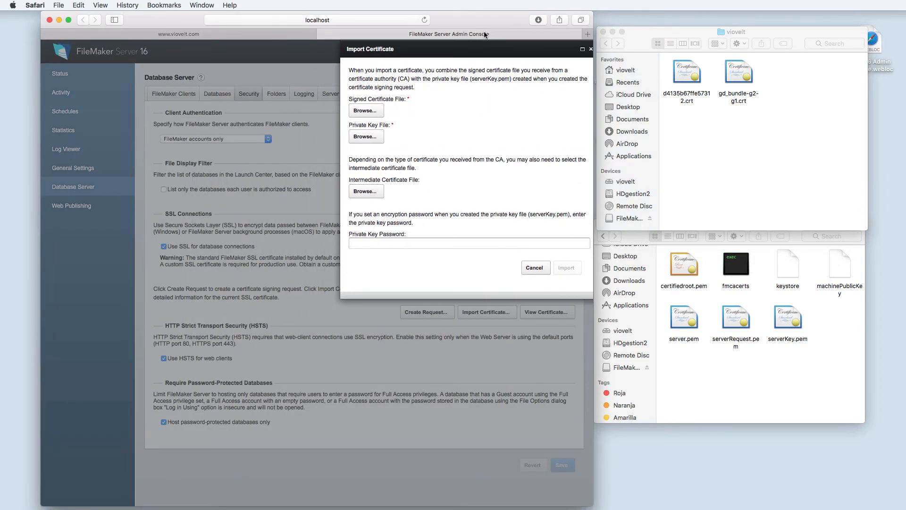
left_click(366, 110)
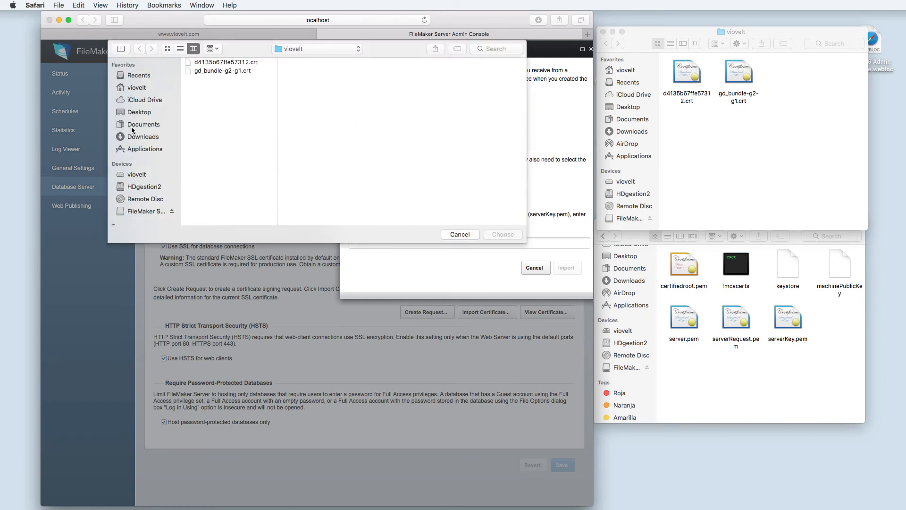
left_click(135, 113)
left_click(192, 97)
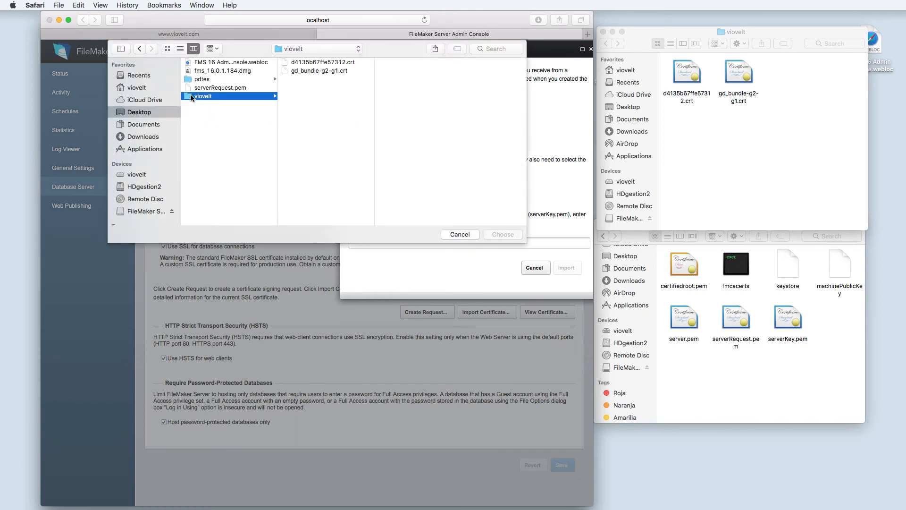
left_click(303, 63)
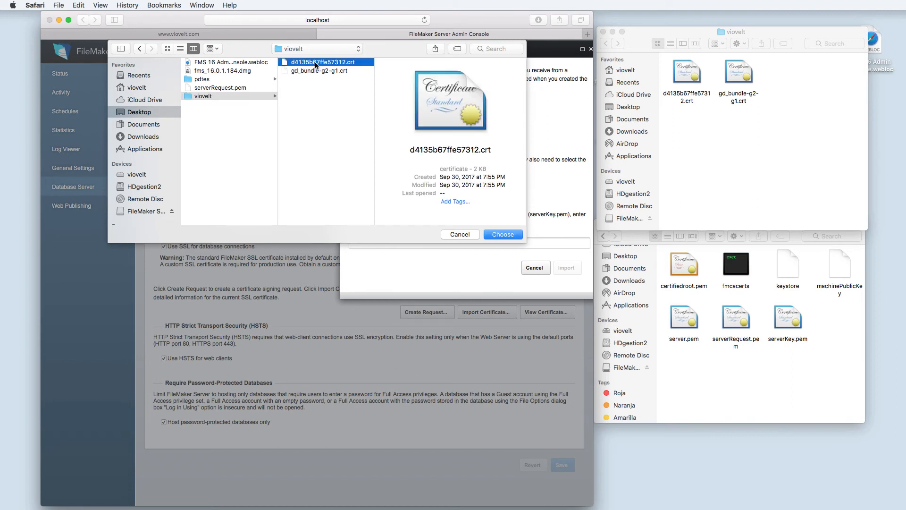
left_click(501, 237)
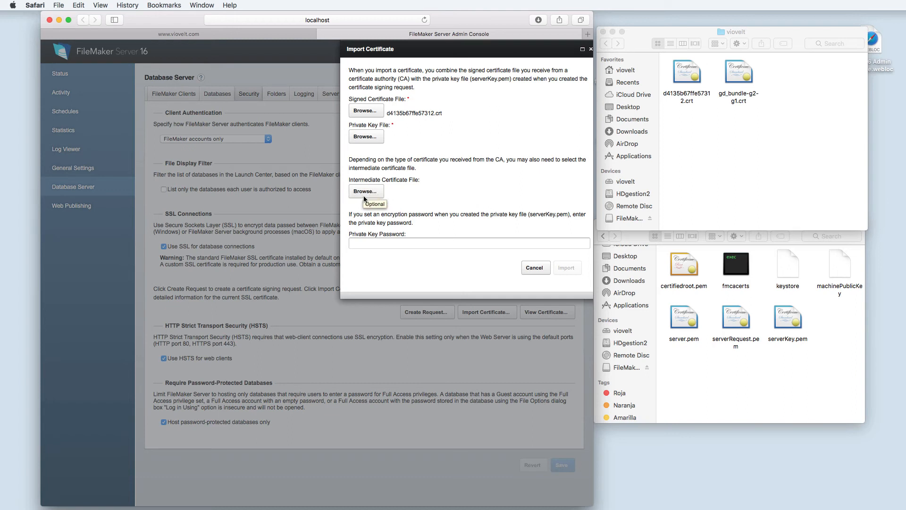
- Choose gd_bundle-g2-g1.crt as the intermediate certificate
left_click(364, 192)
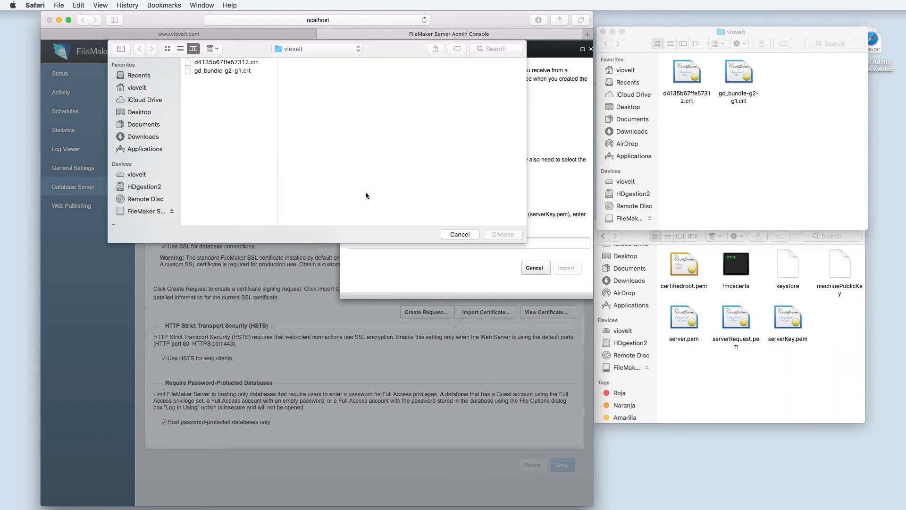
left_click(209, 72)
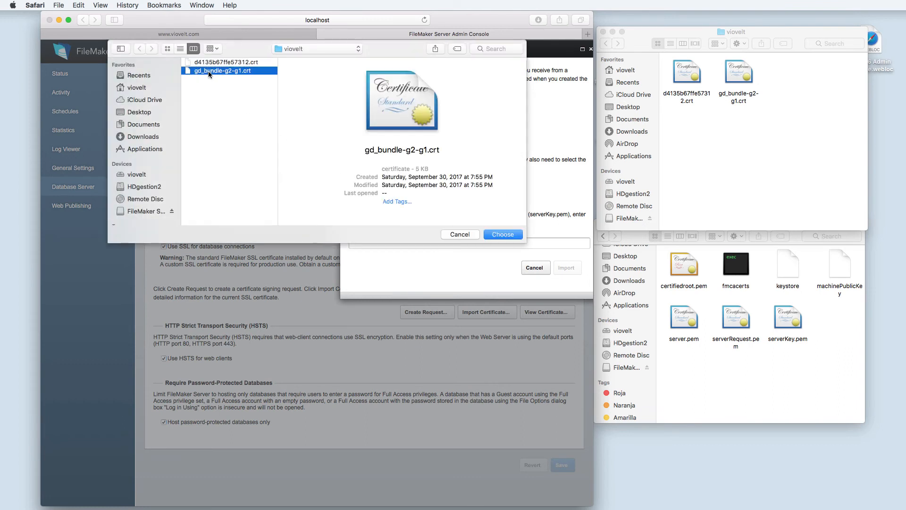
left_click(494, 235)
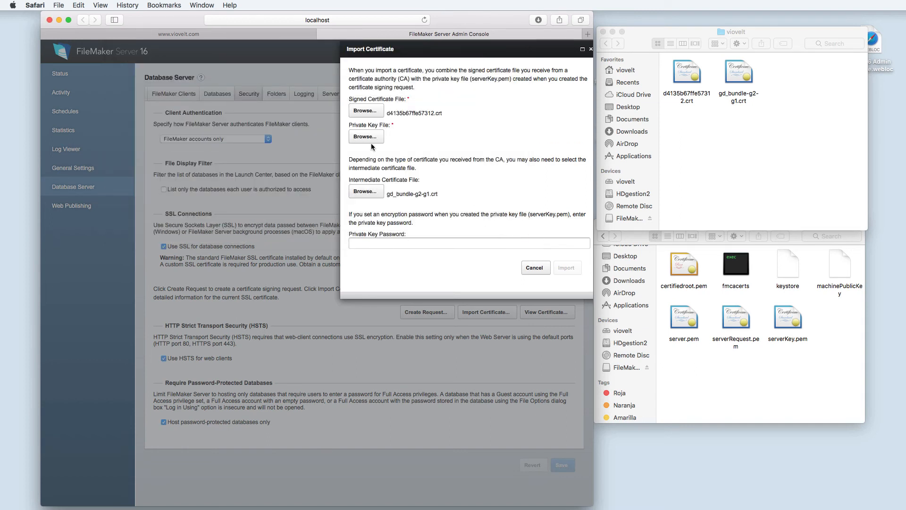
- Choose HDgestion2/Library/FileMaker Server/CStore/serverKey.pem as the private key file
left_click(362, 140)
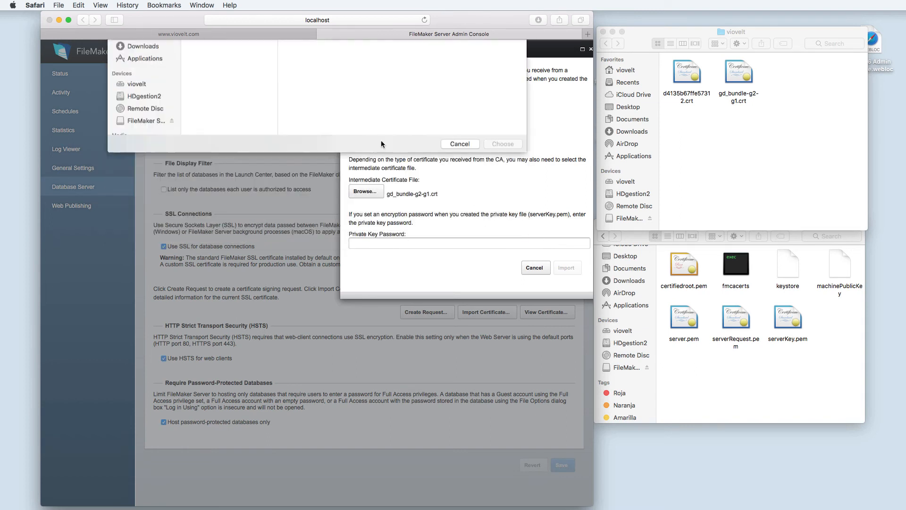
left_click(691, 389)
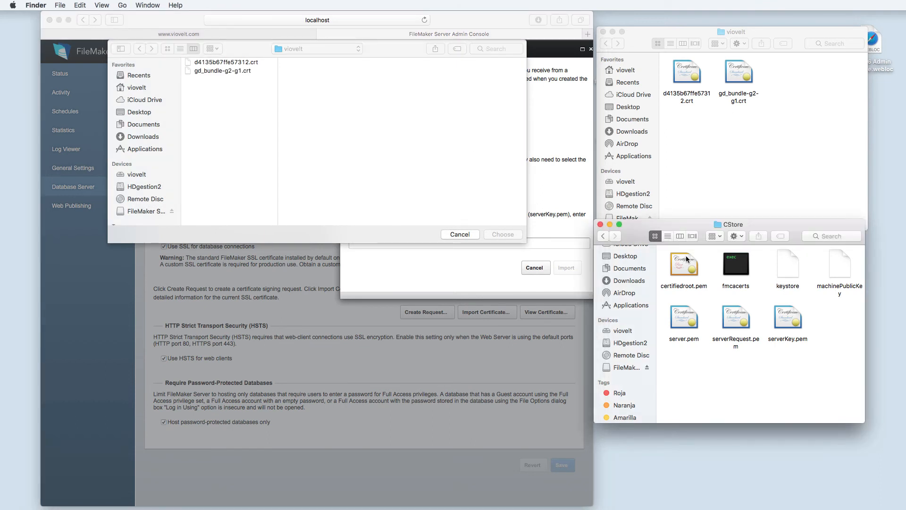
left_click(135, 189)
left_click(132, 190)
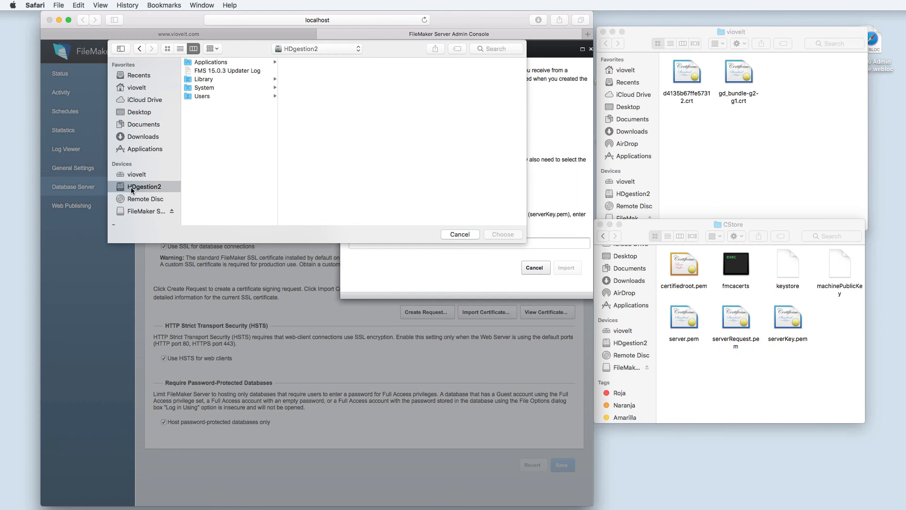
left_click(205, 80)
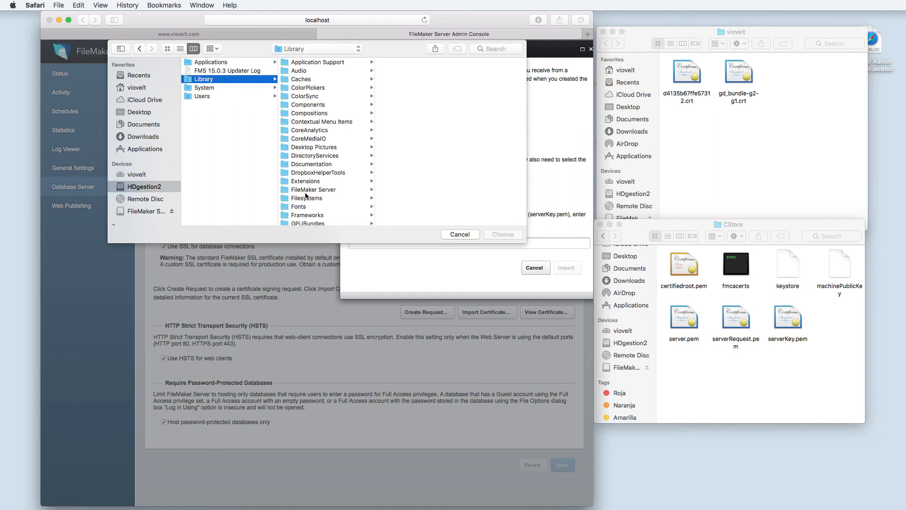
left_click(309, 191)
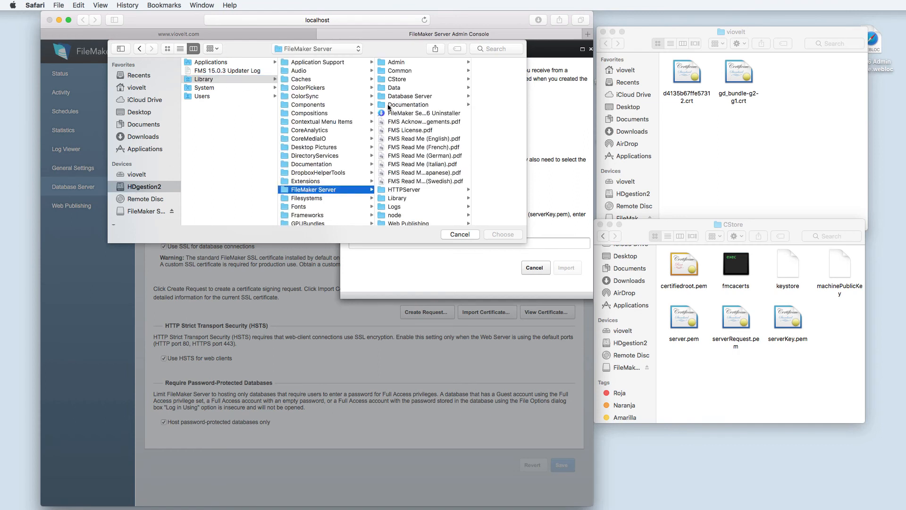
left_click(392, 80)
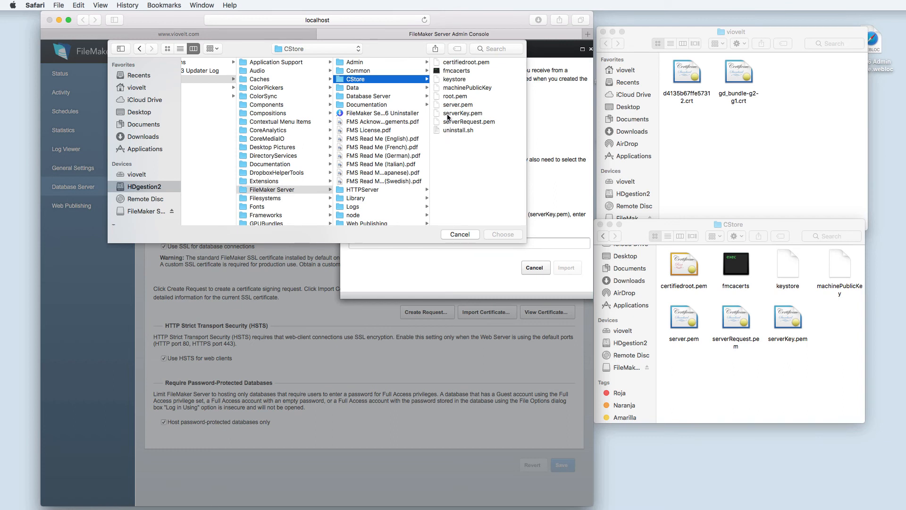
left_click(449, 114)
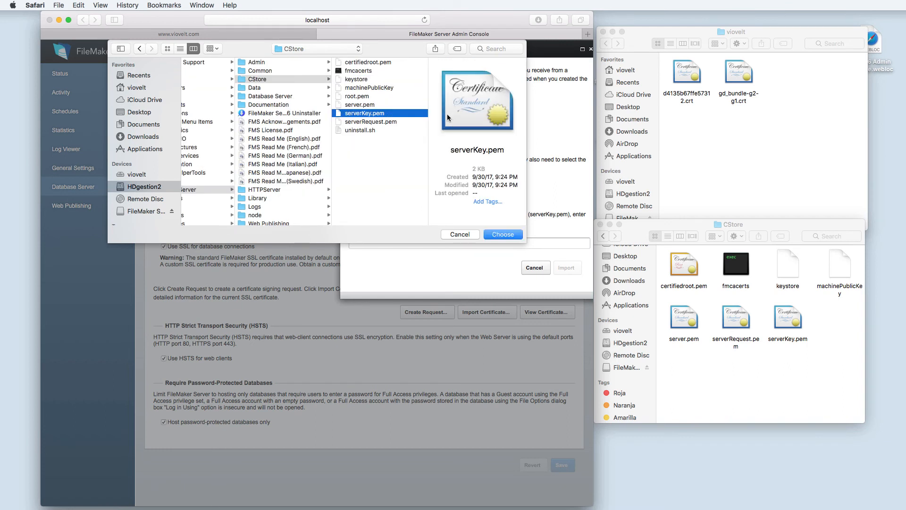
left_click(495, 236)
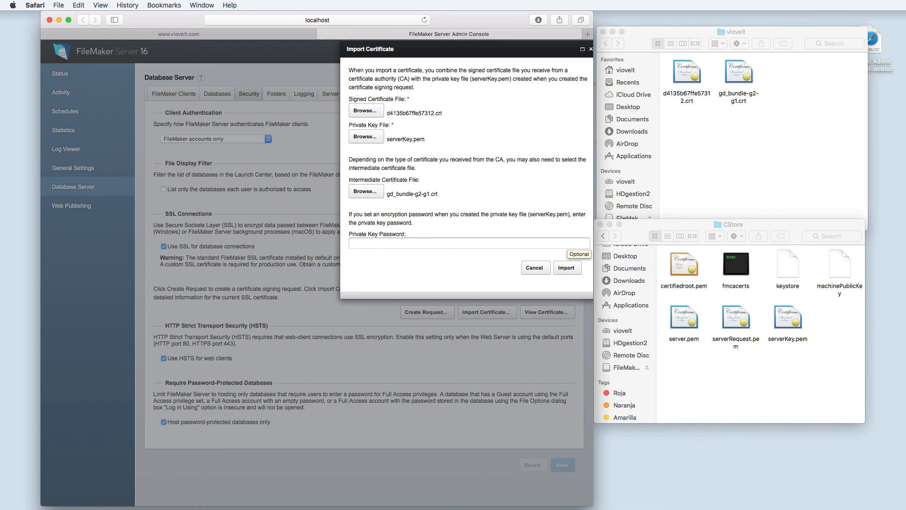
left_click(566, 268)
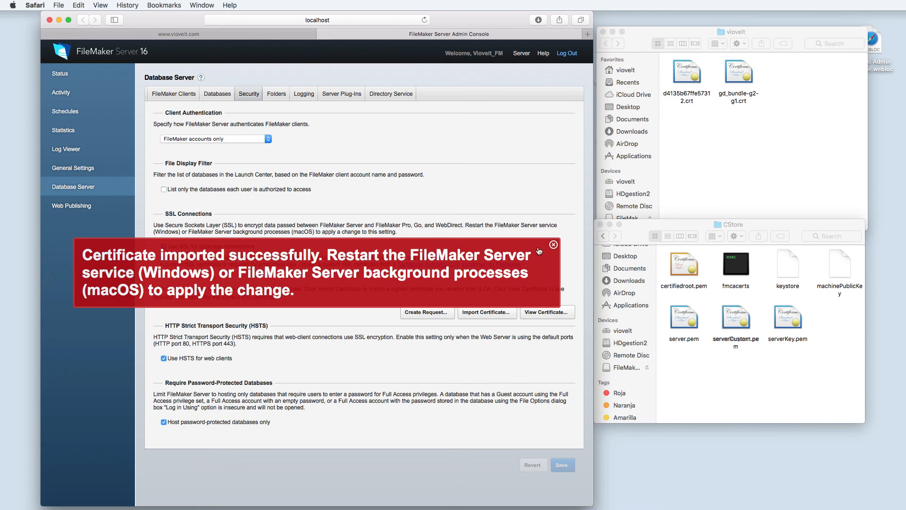
left_click(553, 244)
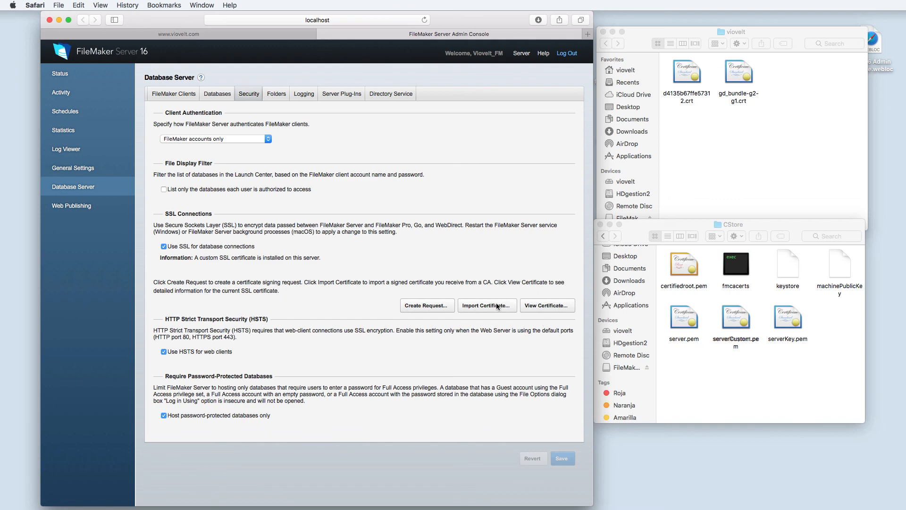
left_click(531, 306)
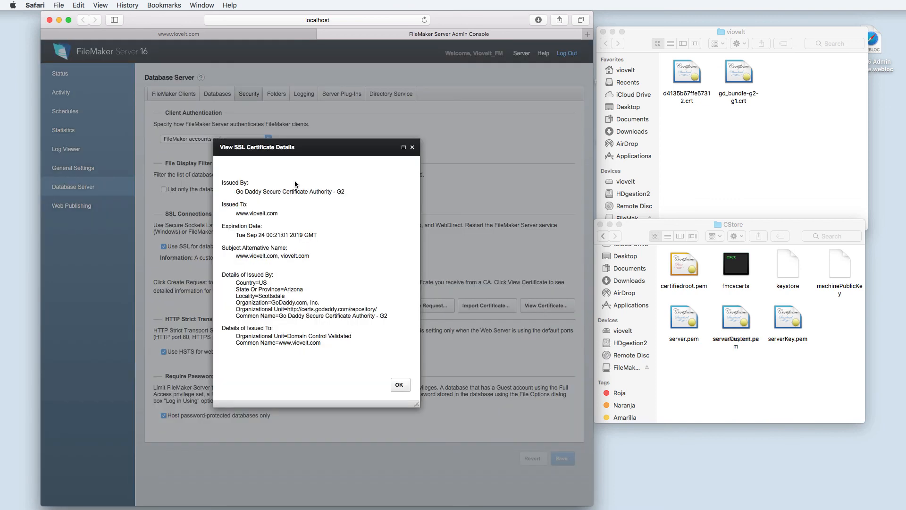
left_click(398, 385)
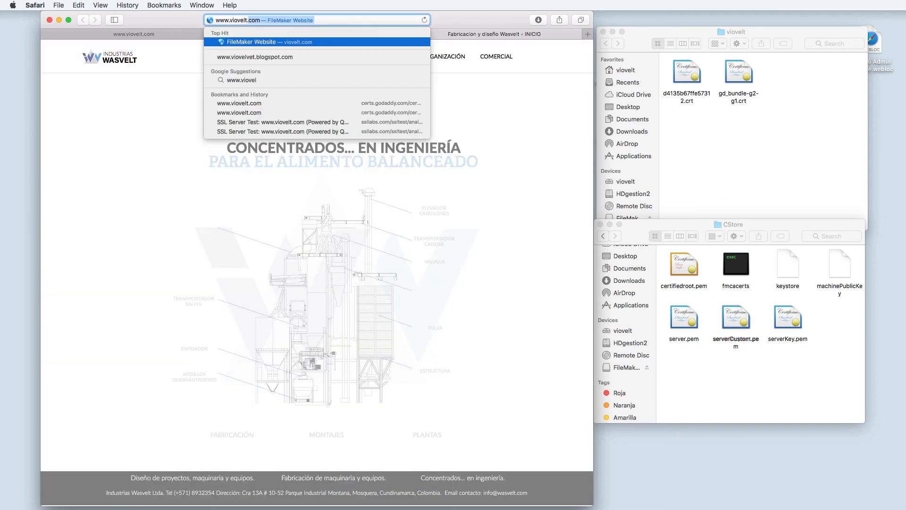
key("Return")
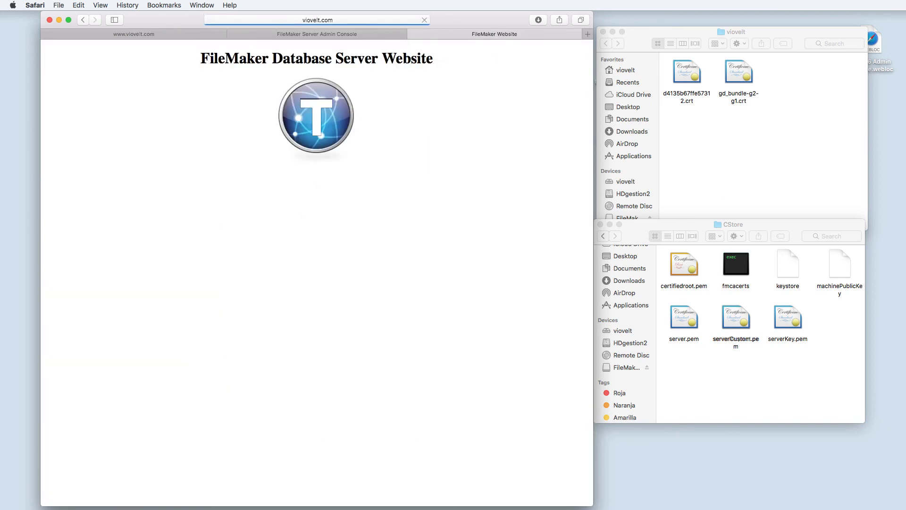